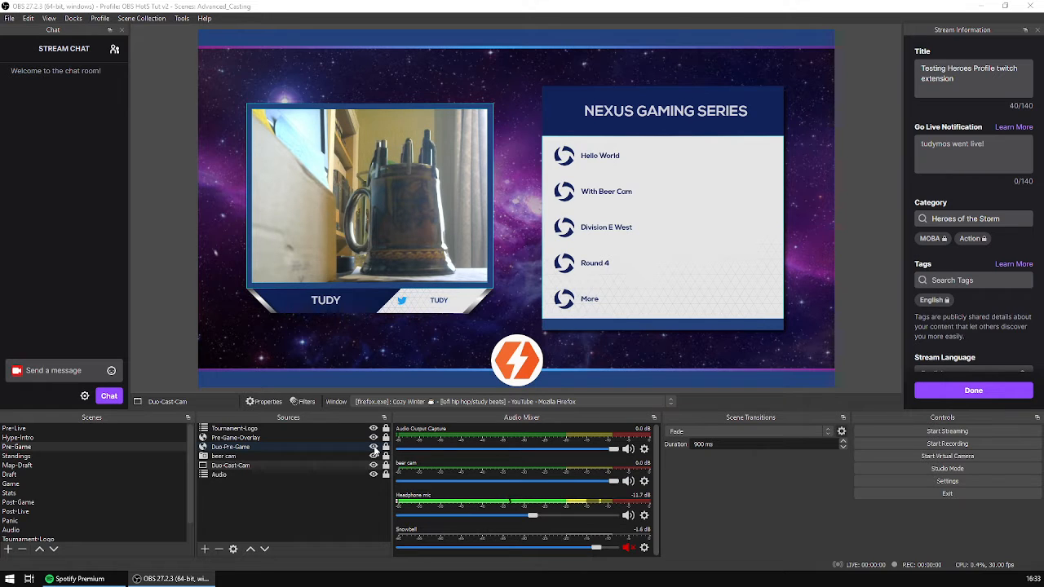
- Toggle the Pre-Game-Overlay source's visibility to compare the solo and duo layouts, leaving it hidden
click(374, 438)
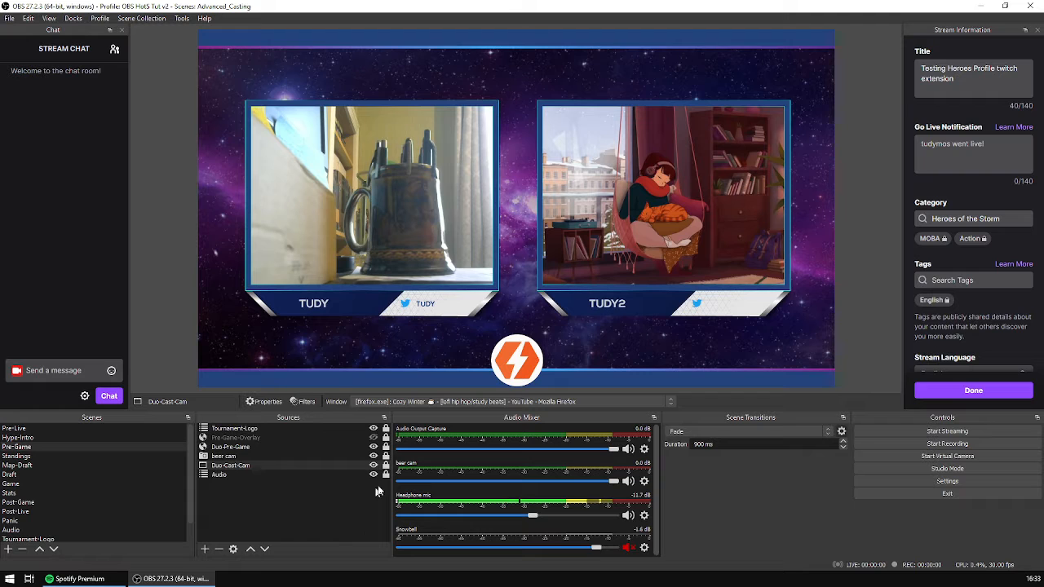
click(374, 438)
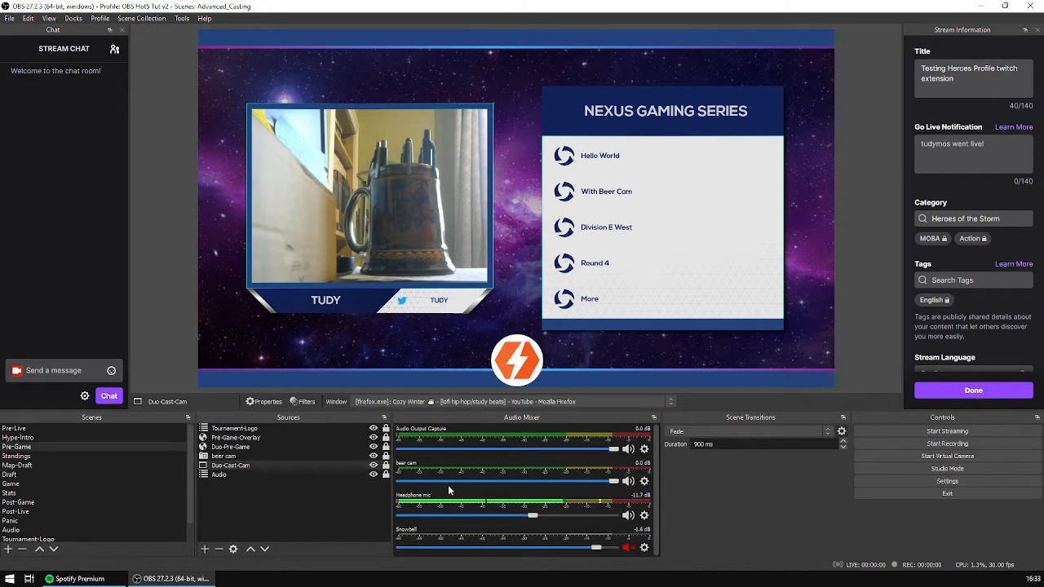
click(373, 438)
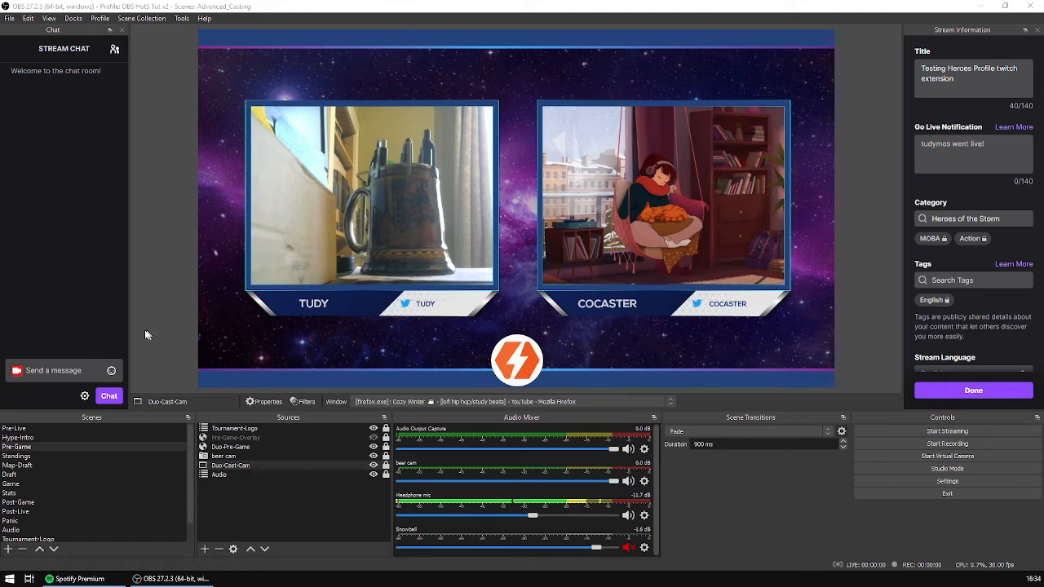
- Switch to the BasicCasting scene collection and show its Pre-Game scene
click(155, 19)
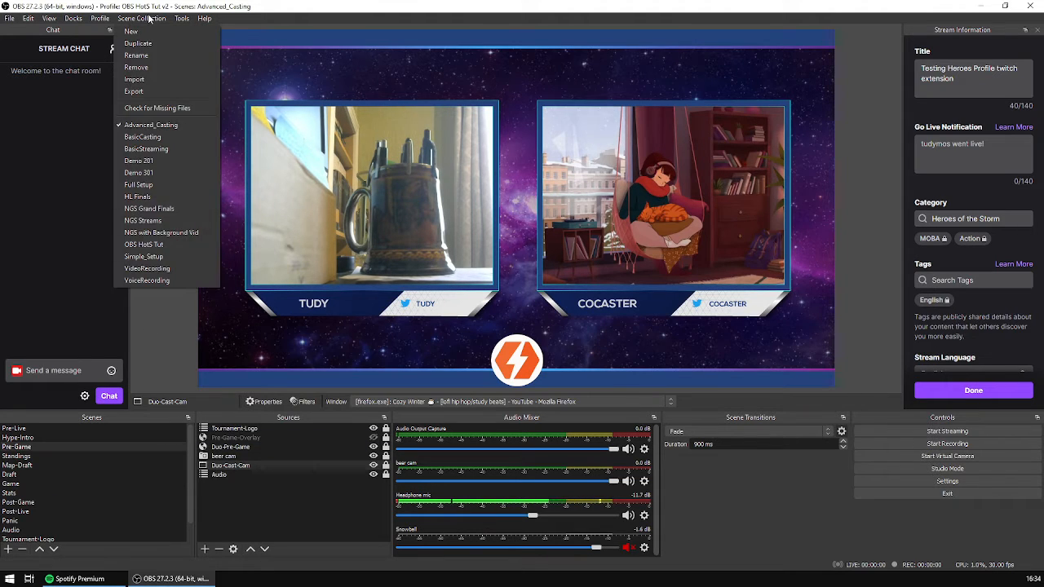
click(168, 135)
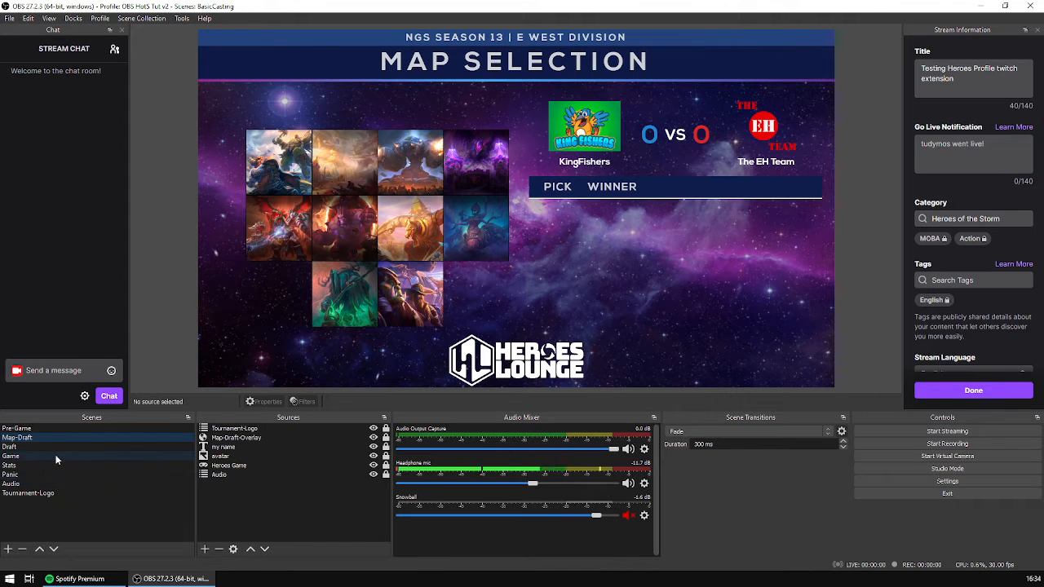
click(111, 429)
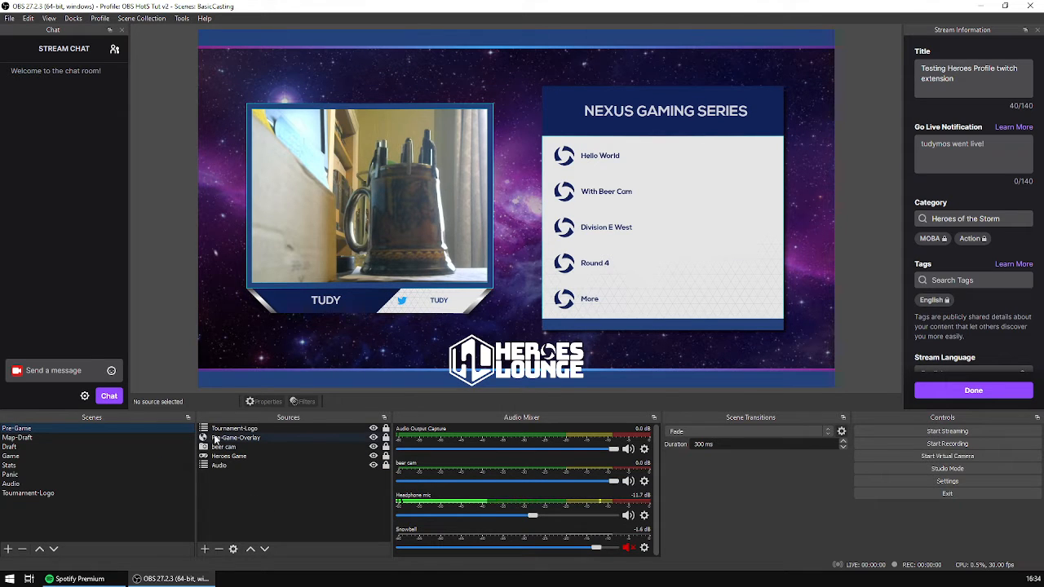
- Duplicate the BasicCasting scene collection under the name Advanced_Streasming2
click(148, 19)
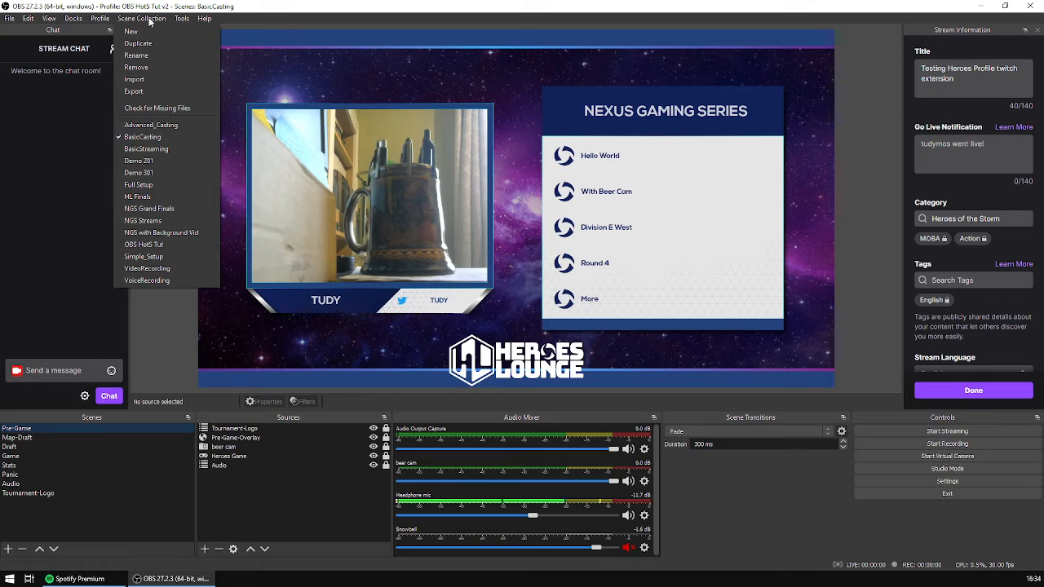
click(147, 42)
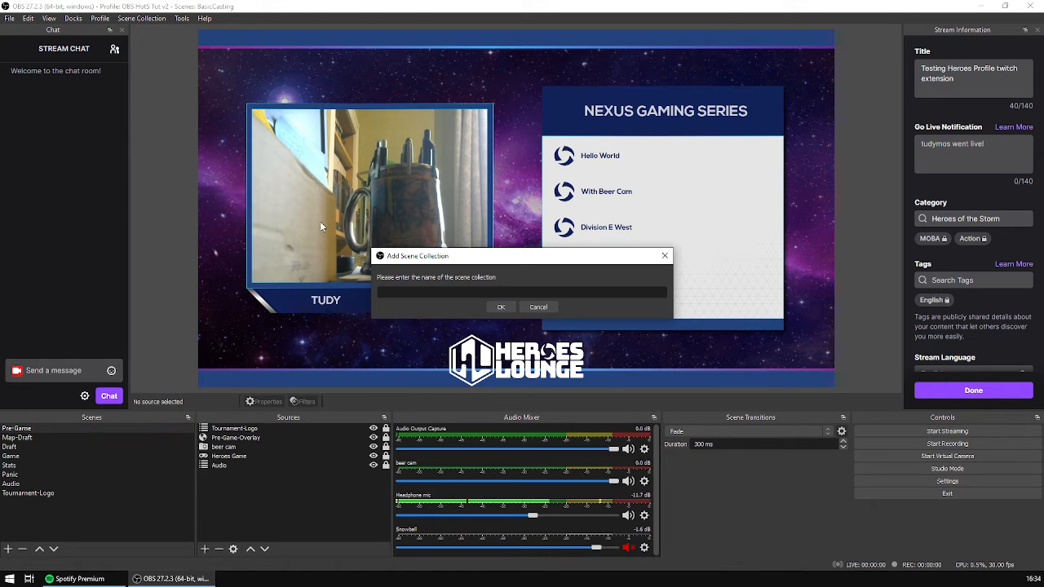
text(Advanced_Streaming2)
click(501, 307)
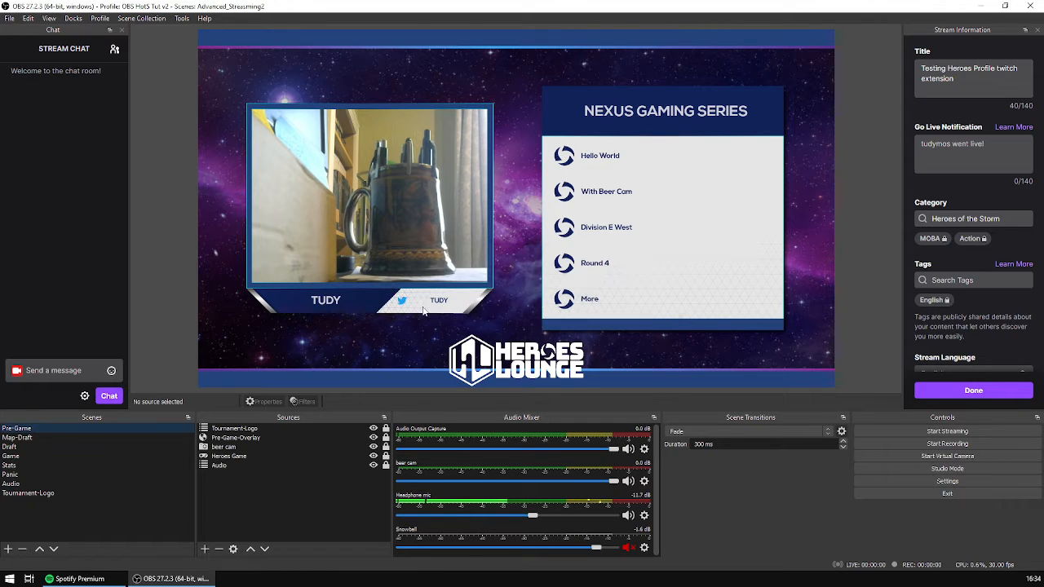
- Rename the duplicated scene collection as Advanced_Casting2
click(142, 18)
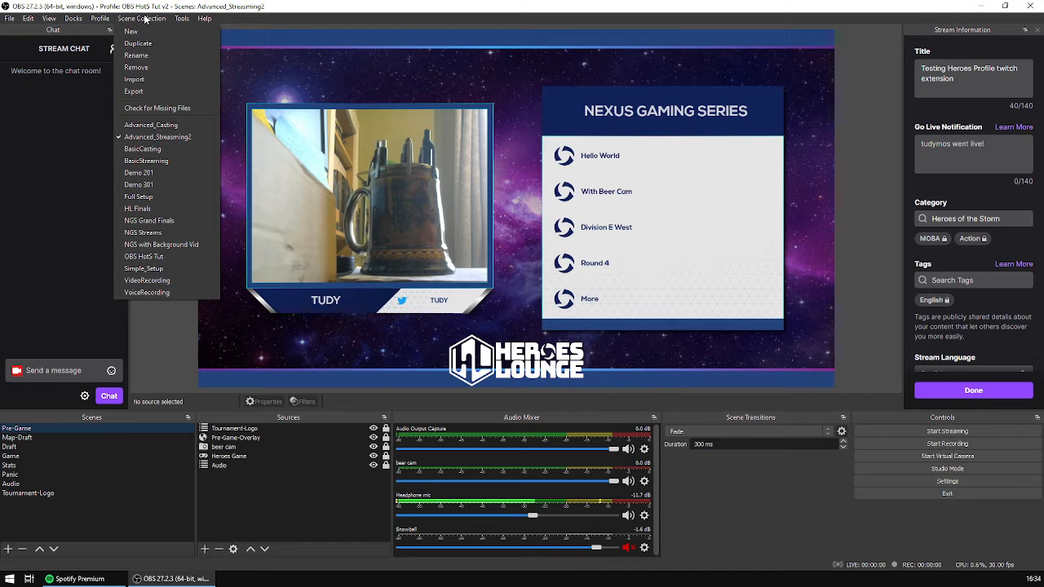
click(149, 53)
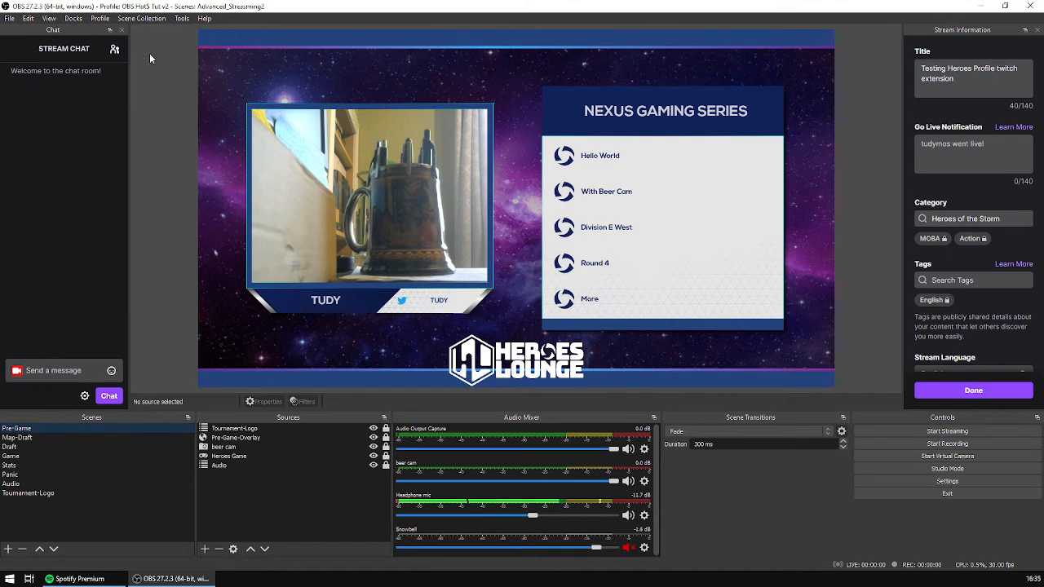
click(467, 291)
key(BackSpace)
key(BackSpace)
key(BackSpace)
key(BackSpace)
key(BackSpace)
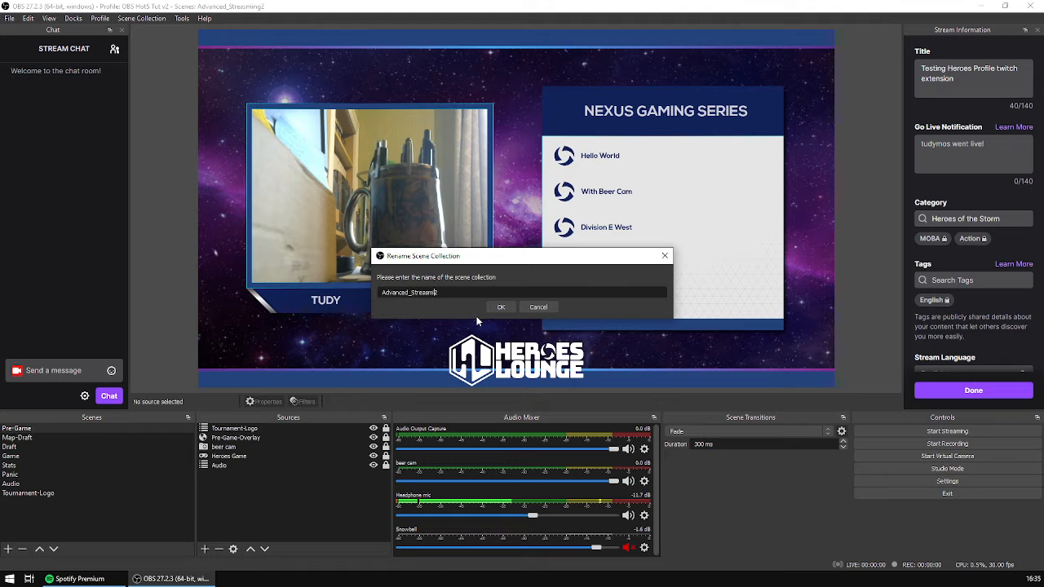
key(BackSpace)
key(BackSpace)
key(BackSpace)
key(BackSpace)
key(BackSpace)
text(Casting2)
key(Return)
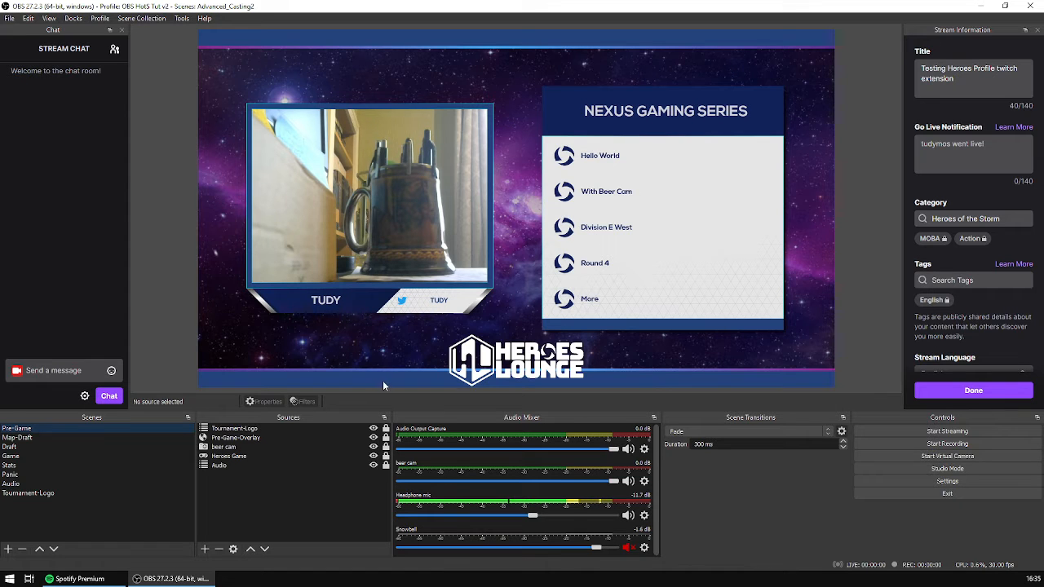
- Hide the HL-Logo source in the Tournament-Logo scene and return to the Pre-Game scene
click(96, 494)
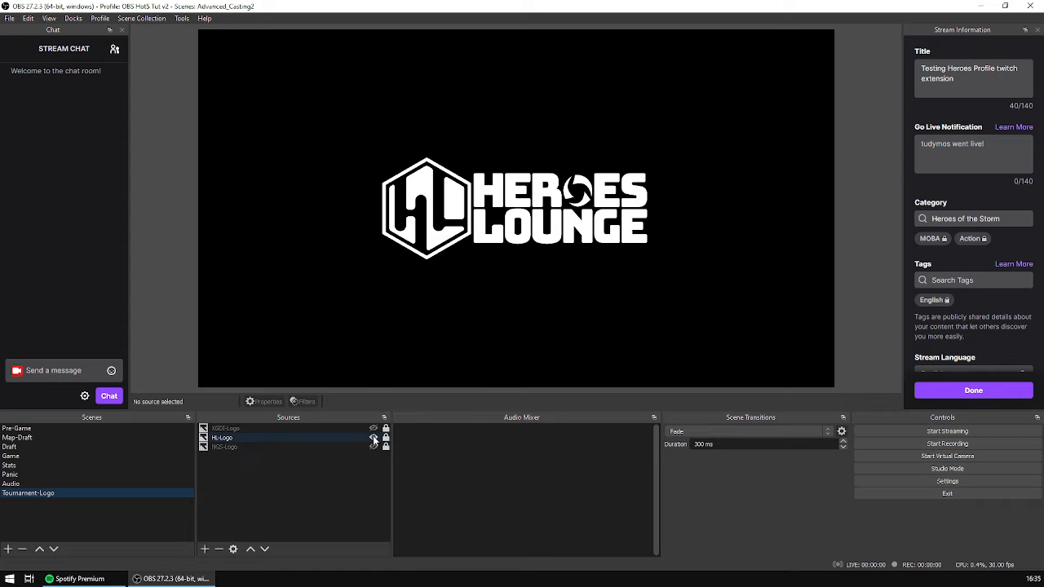
click(374, 439)
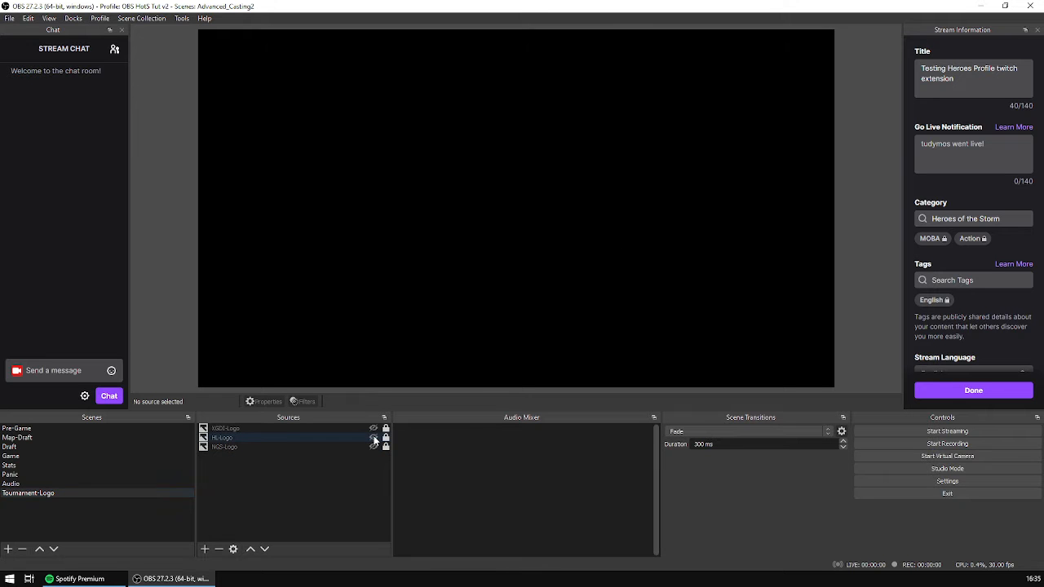
click(59, 428)
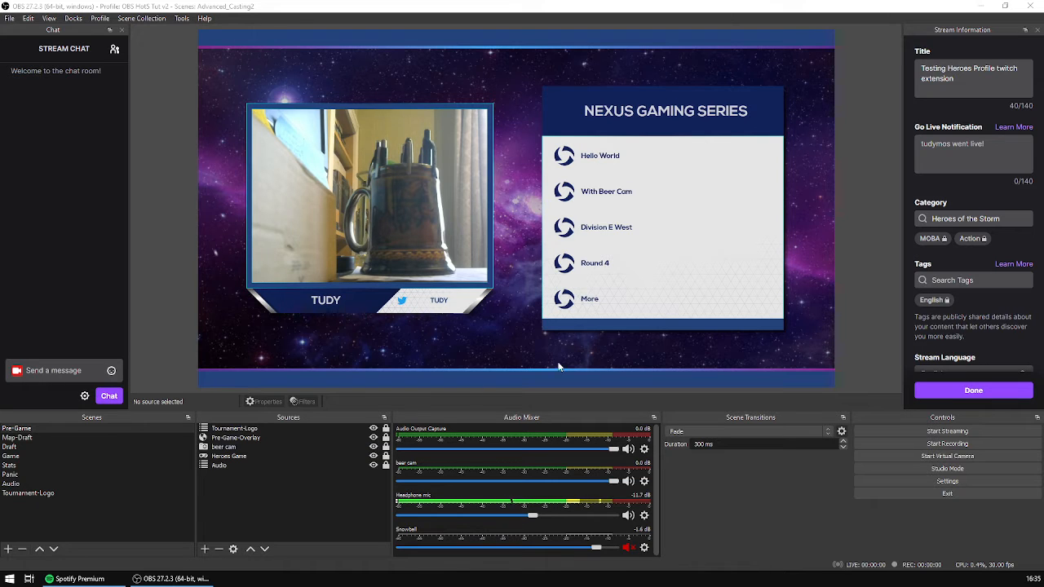
- Check the local file used by Pre-Game-Overlay and look up caster-duo-frame.html in the obs_src folder in File Explorer
double_click(255, 438)
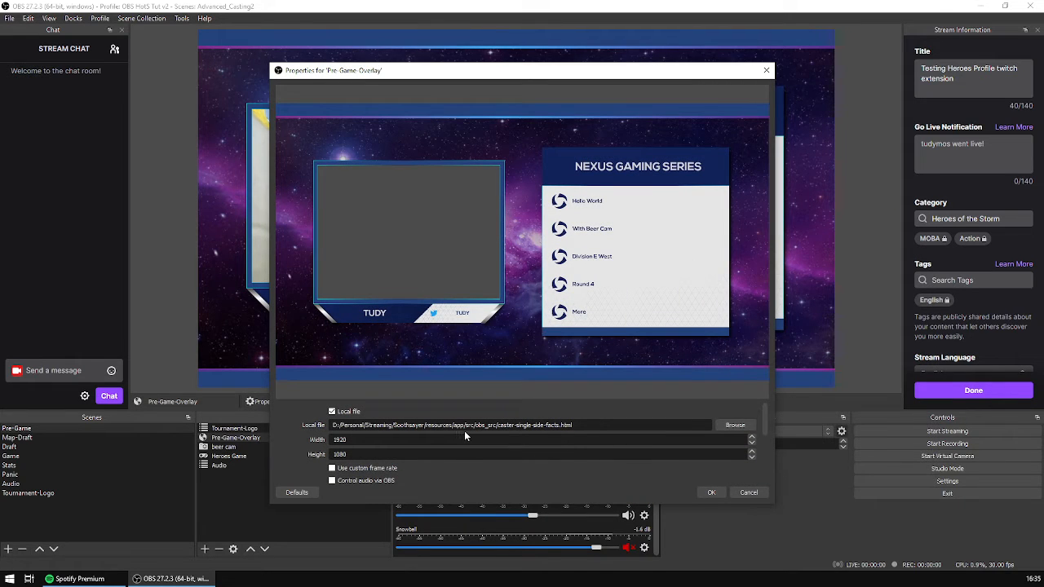
click(746, 492)
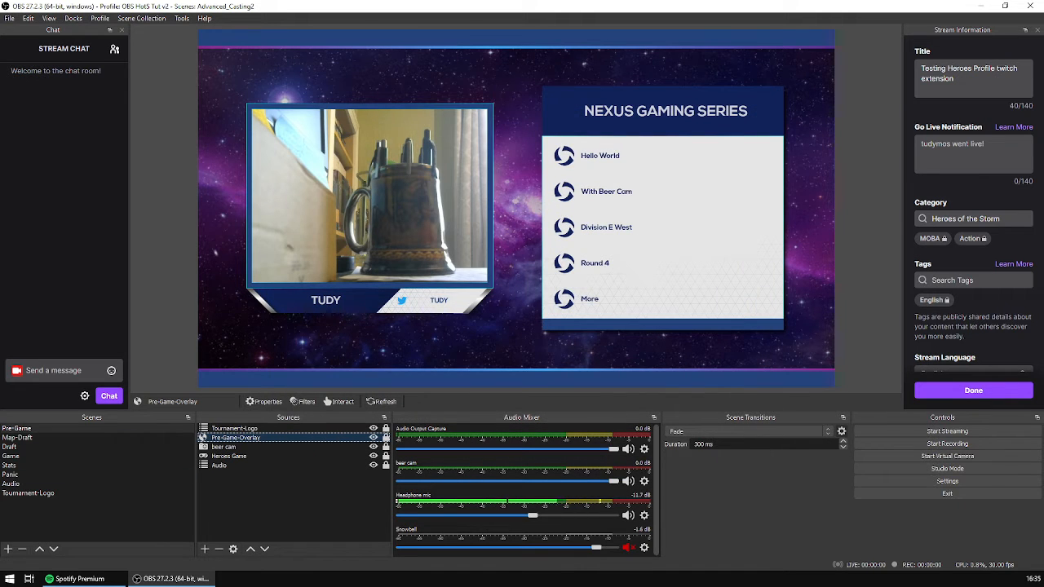
key(alt+Tab)
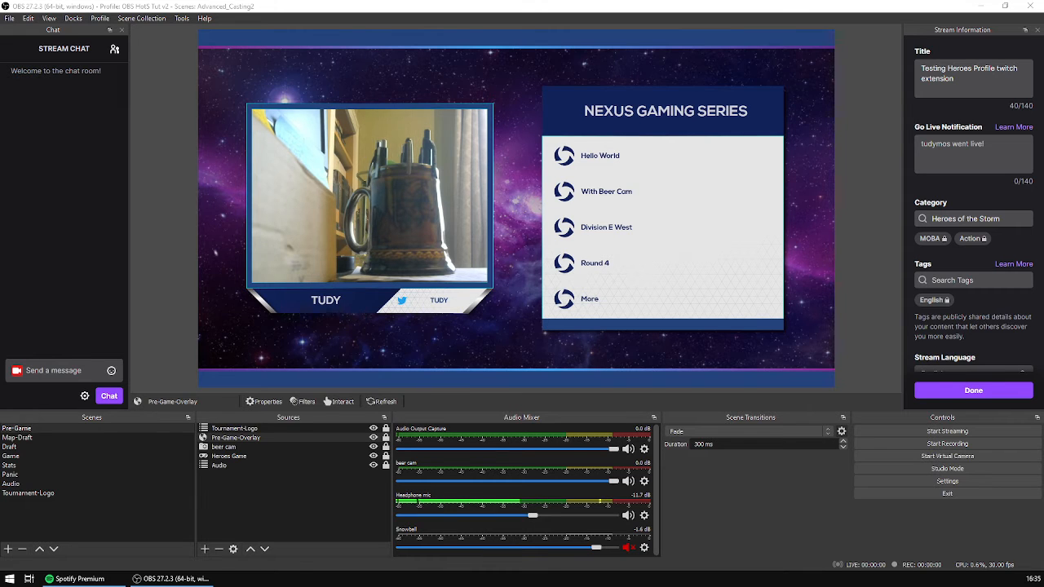
drag(0, 98, 439, 32)
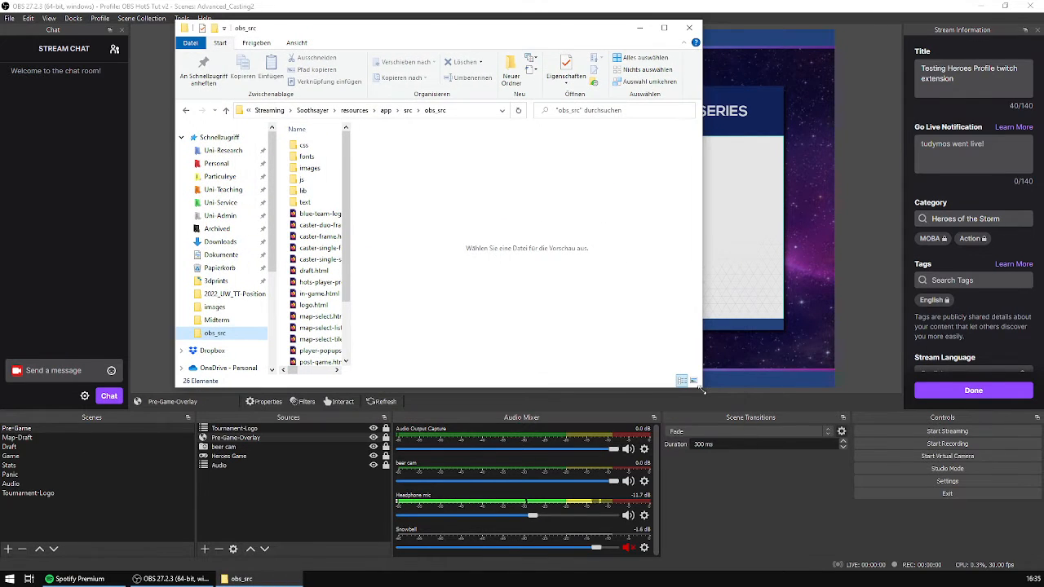
drag(349, 204, 552, 205)
click(663, 27)
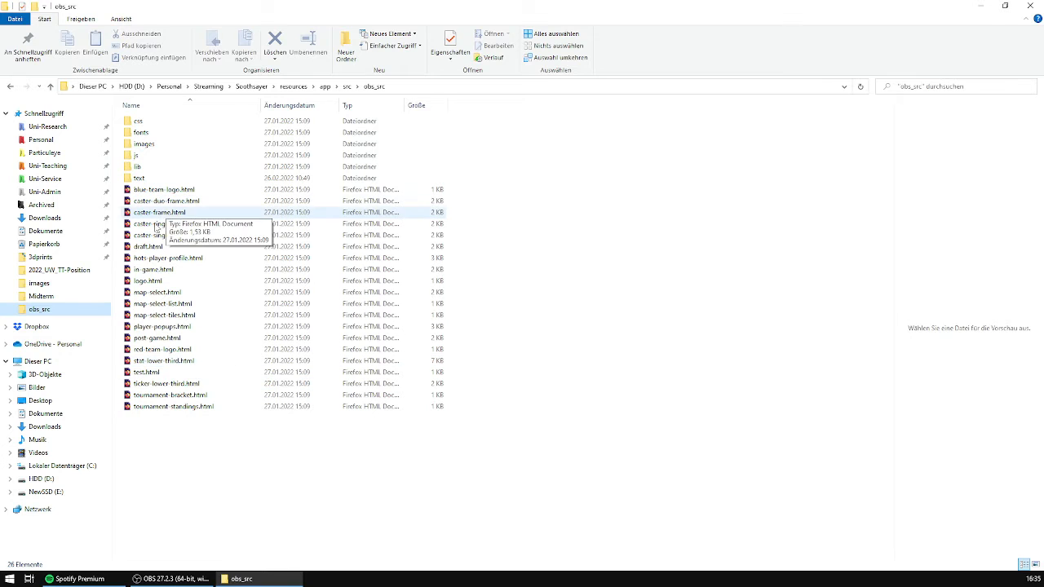
double_click(204, 205)
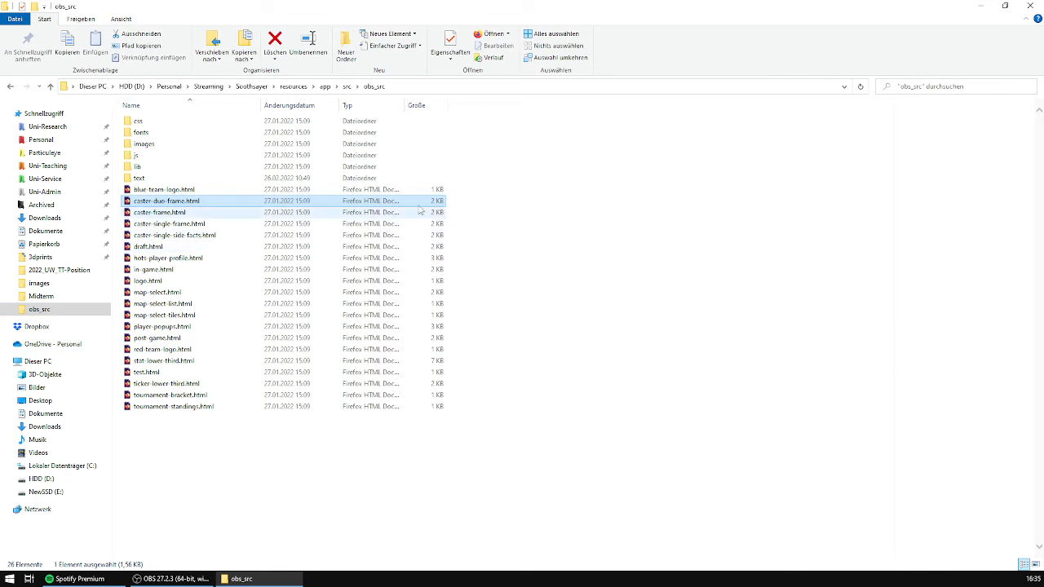
click(1030, 6)
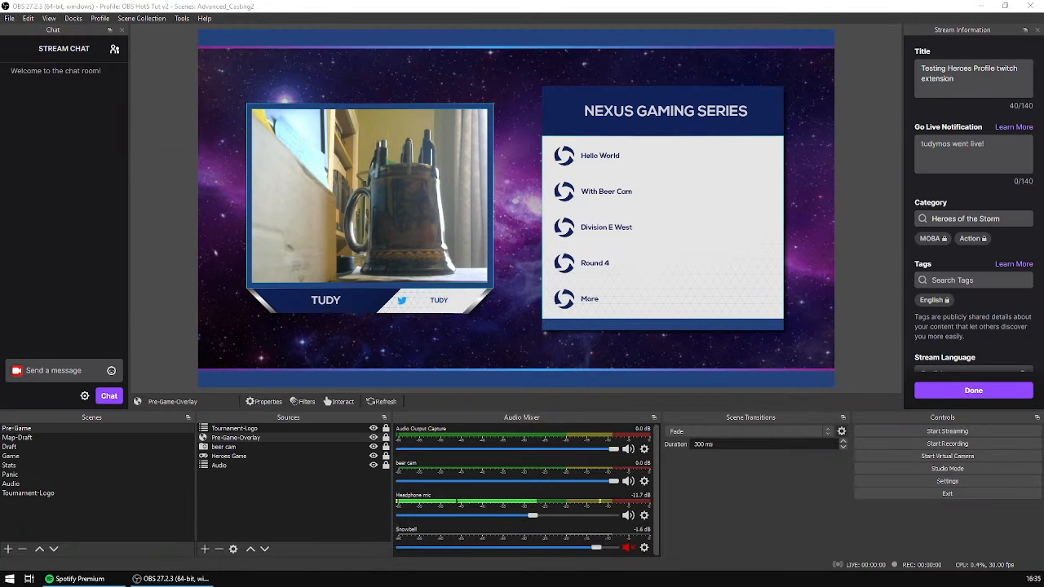
- Add a new browser source named Duo-Cast-Pre-Game to the Pre-Game scene
click(243, 517)
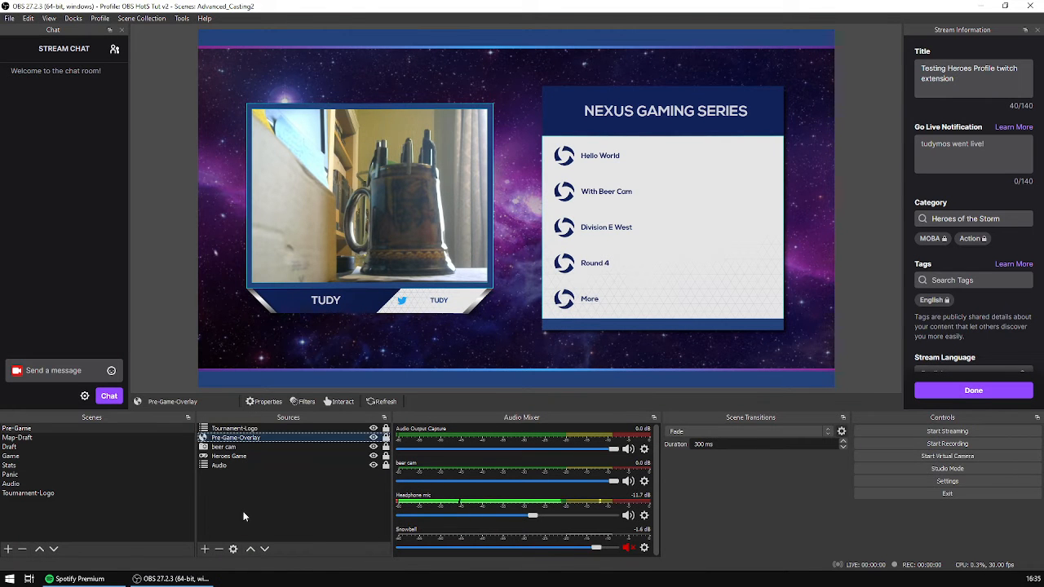
click(205, 549)
click(254, 377)
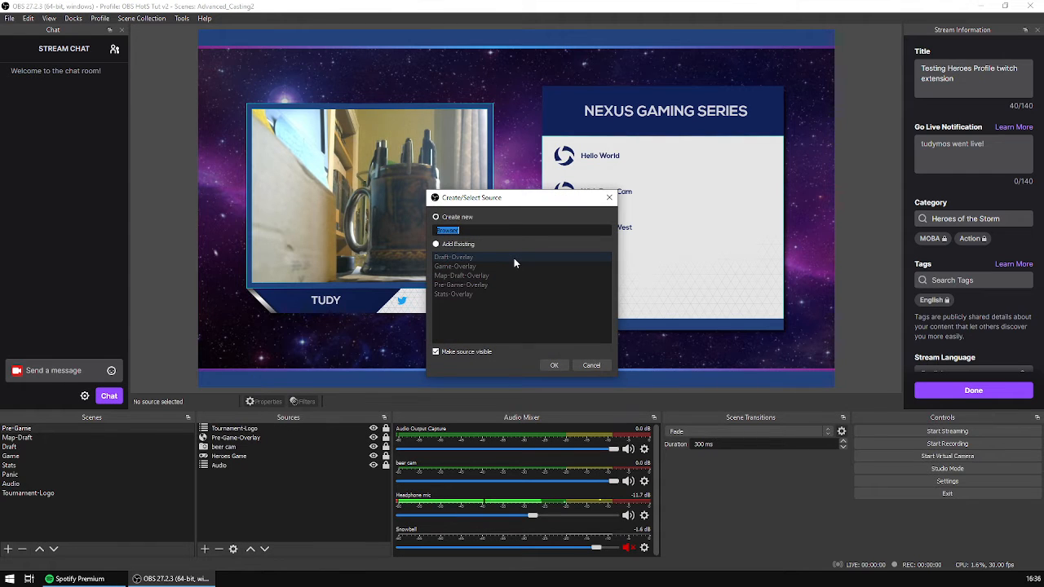
text(P)
key(BackSpace)
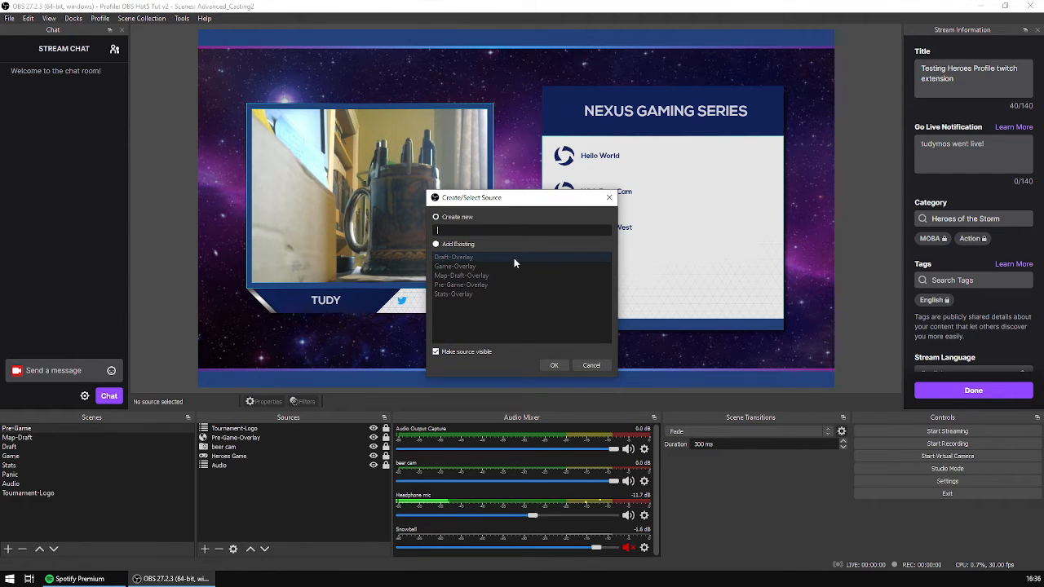
text(Duo-Cast-)
text(Pre-Game)
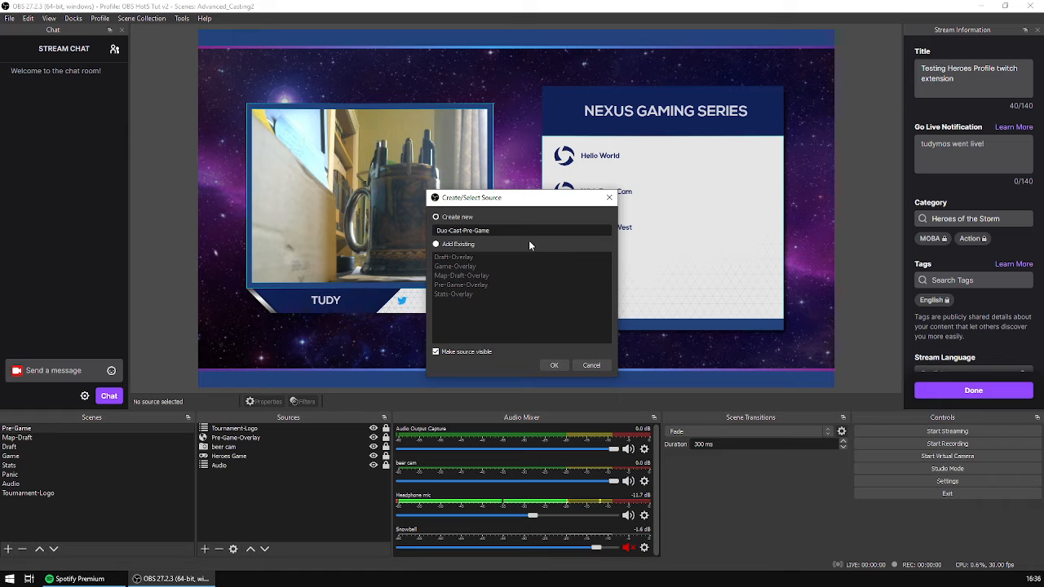
click(554, 364)
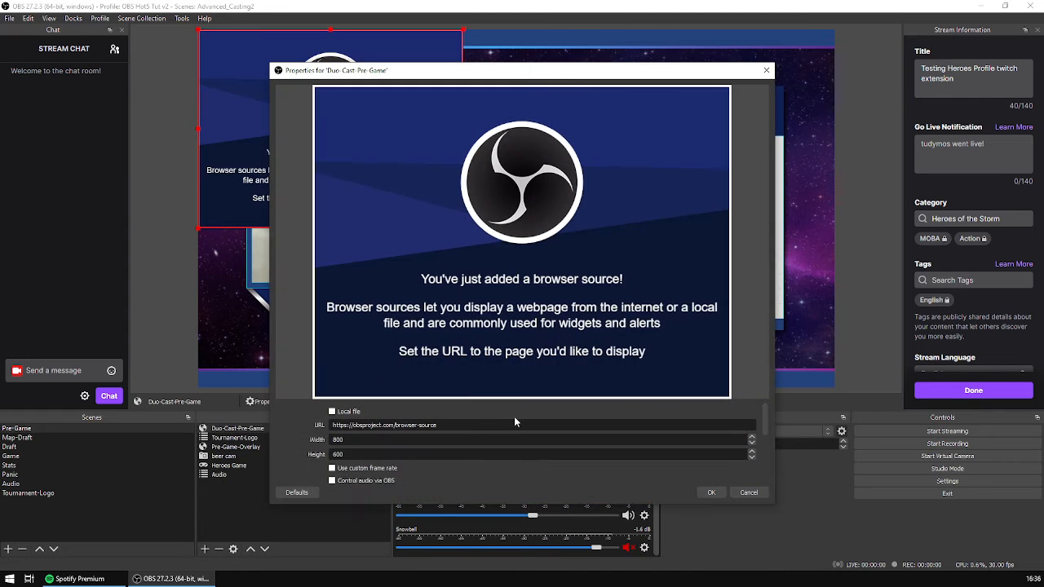
- Set the Duo-Cast-Pre-Game source to use a local file, with width 1920 and height 1080
click(332, 411)
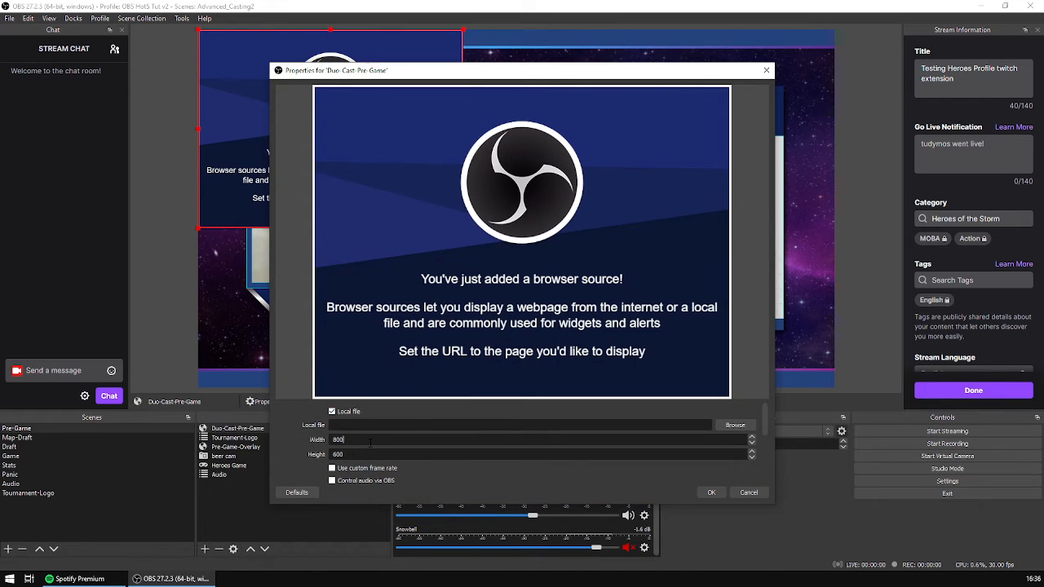
double_click(372, 440)
text(1820)
key(Tab)
text(108)
- Load caster-duo-frame.html from the obs_src folder as the browser source's local file
click(738, 426)
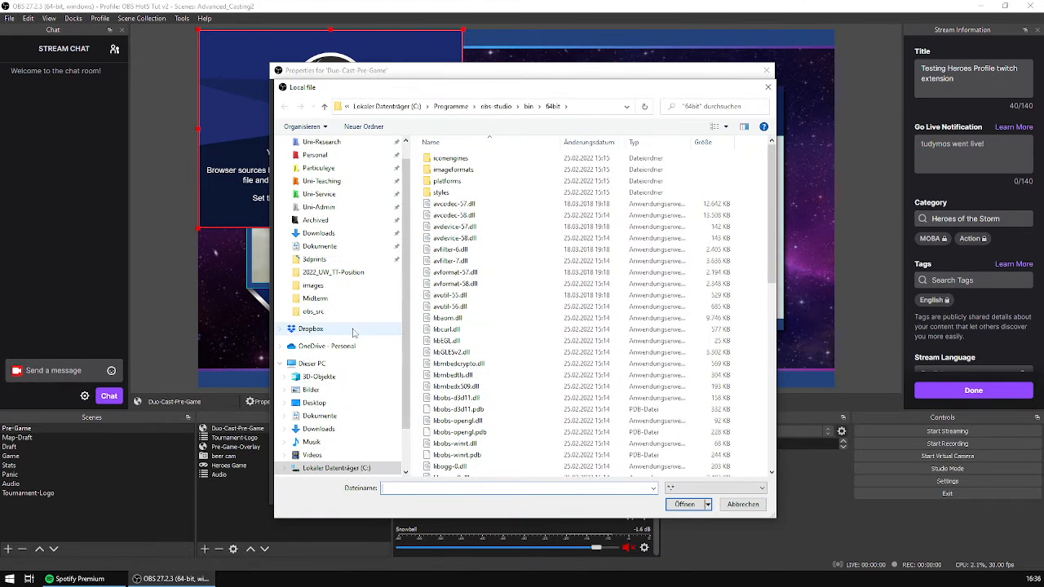
click(314, 311)
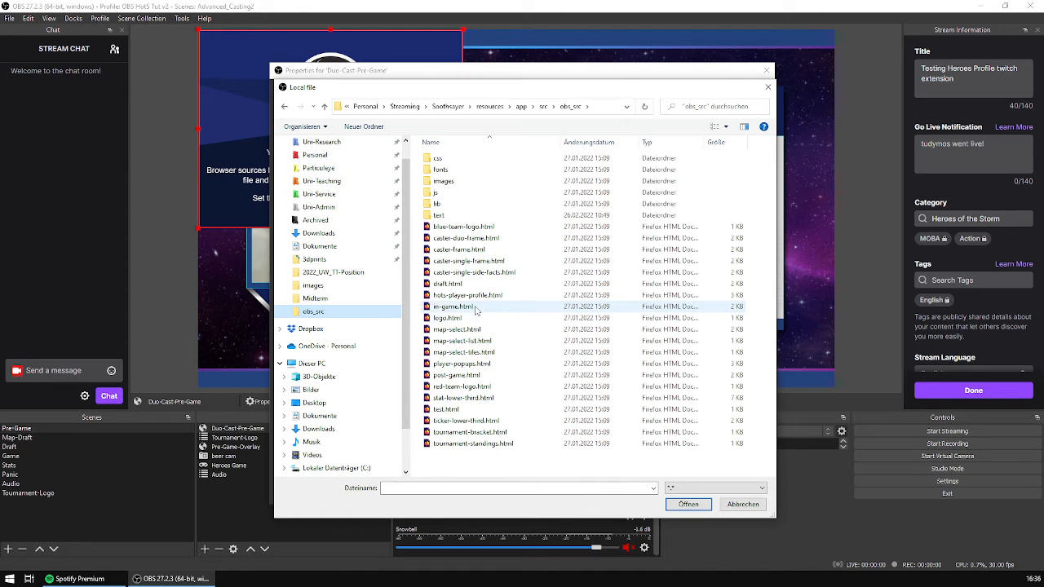
click(505, 238)
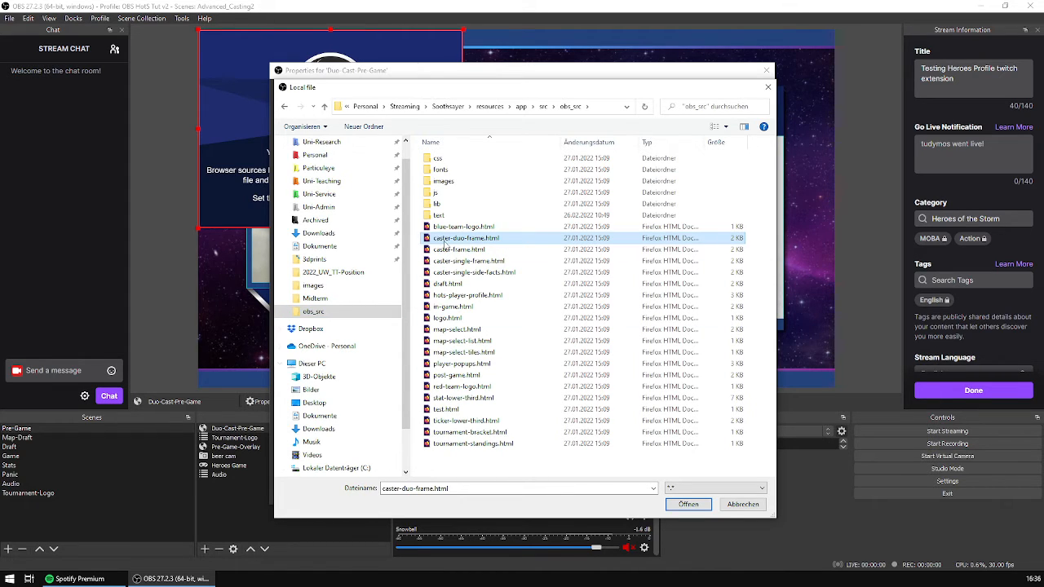
click(689, 505)
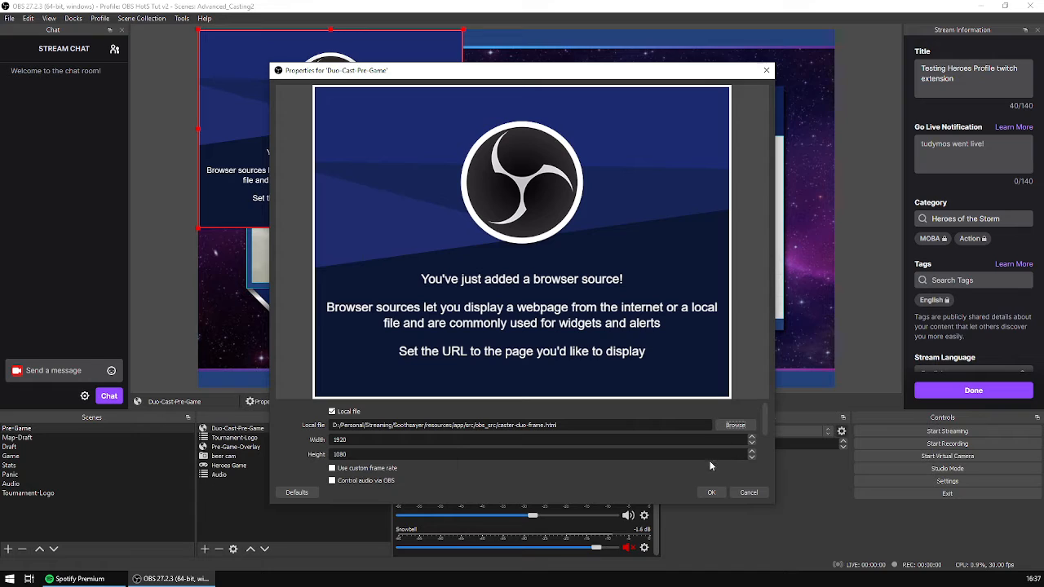
- Enable refreshing the browser when the scene becomes active for Duo-Cast-Pre-Game, and lock the source
scroll(548, 481, down, 3)
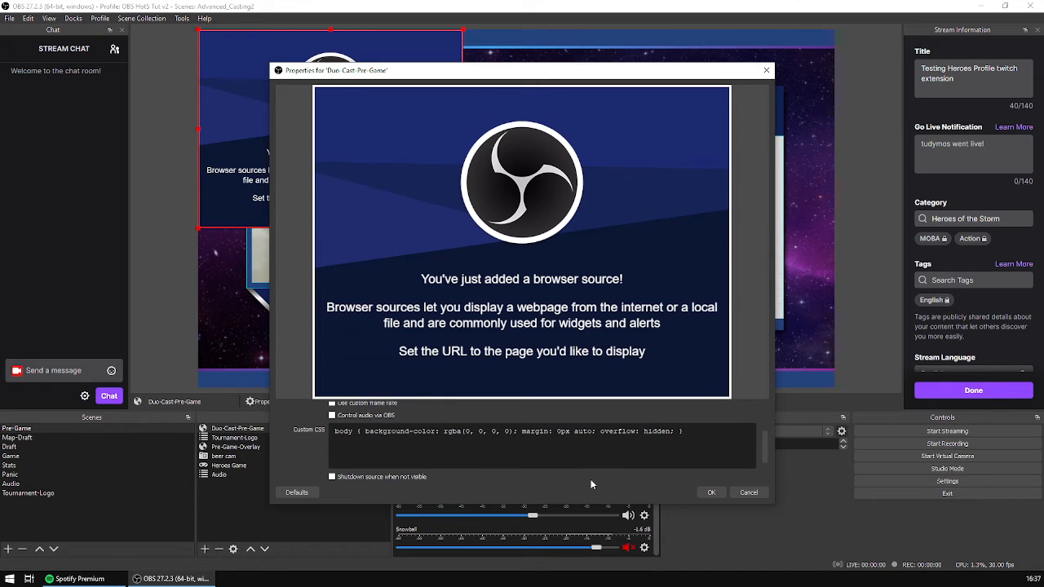
scroll(558, 463, down, 3)
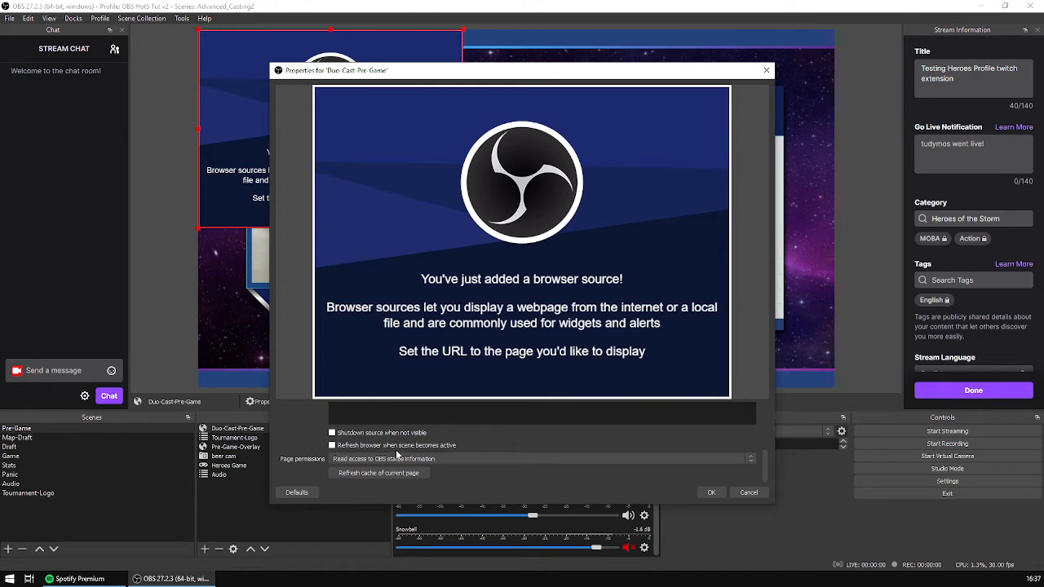
click(406, 447)
click(710, 492)
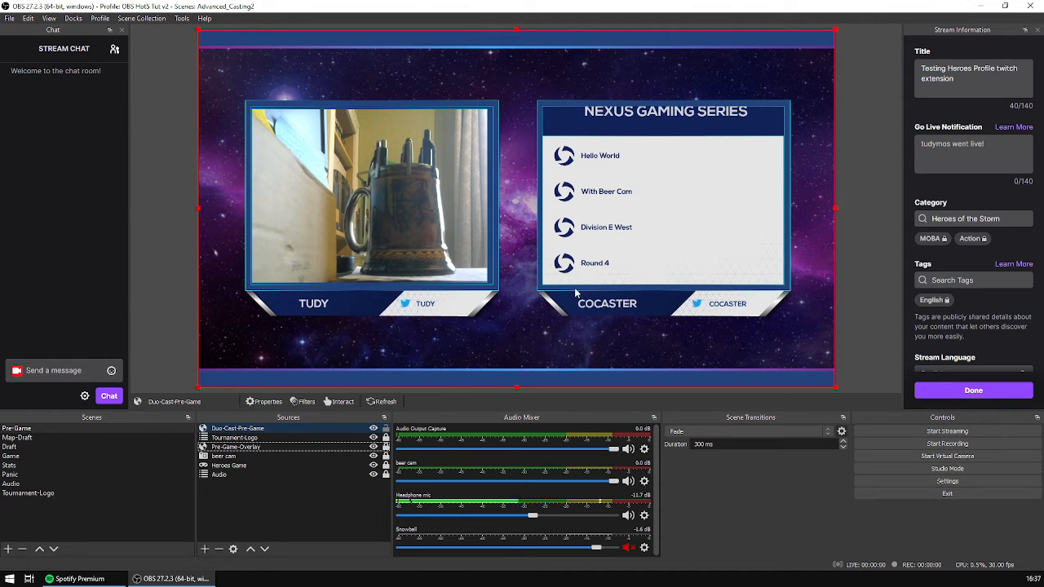
click(346, 448)
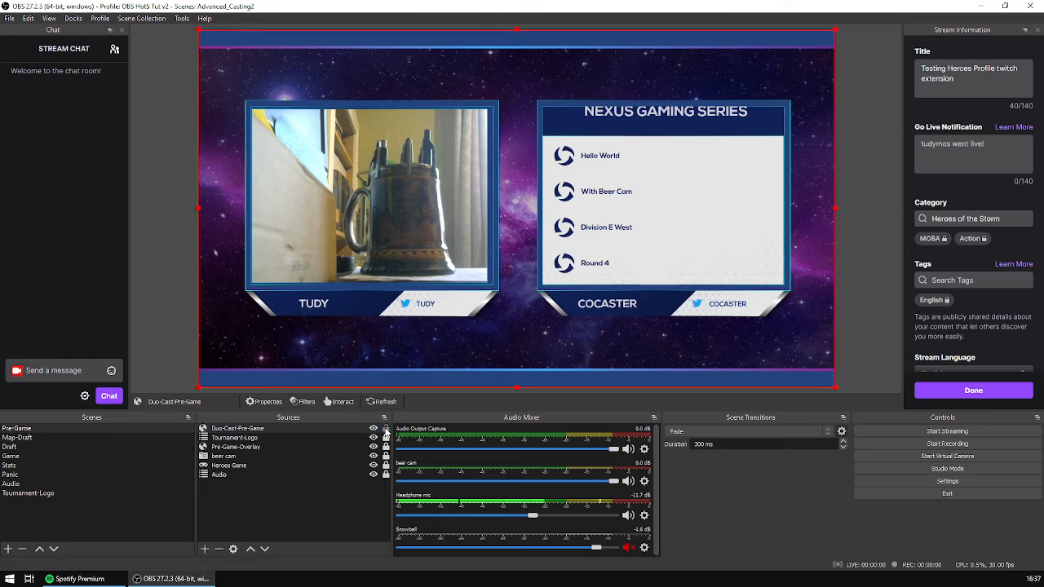
- Move Tournament-Logo and Pre-Game-Overlay above Duo-Cast-Pre-Game in the source order, and hide Pre-Game-Overlay
click(277, 441)
click(251, 549)
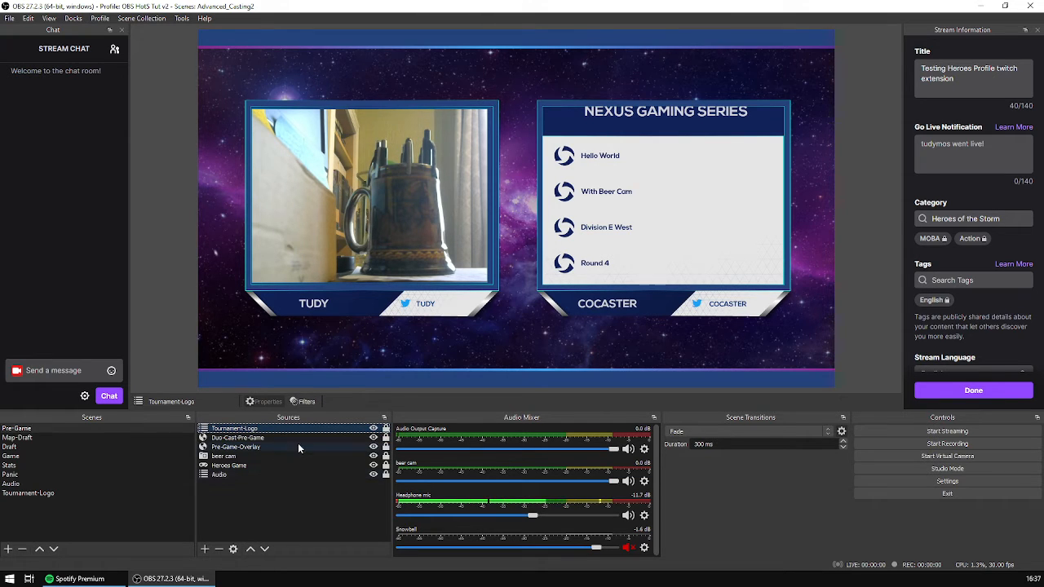
click(293, 438)
click(290, 447)
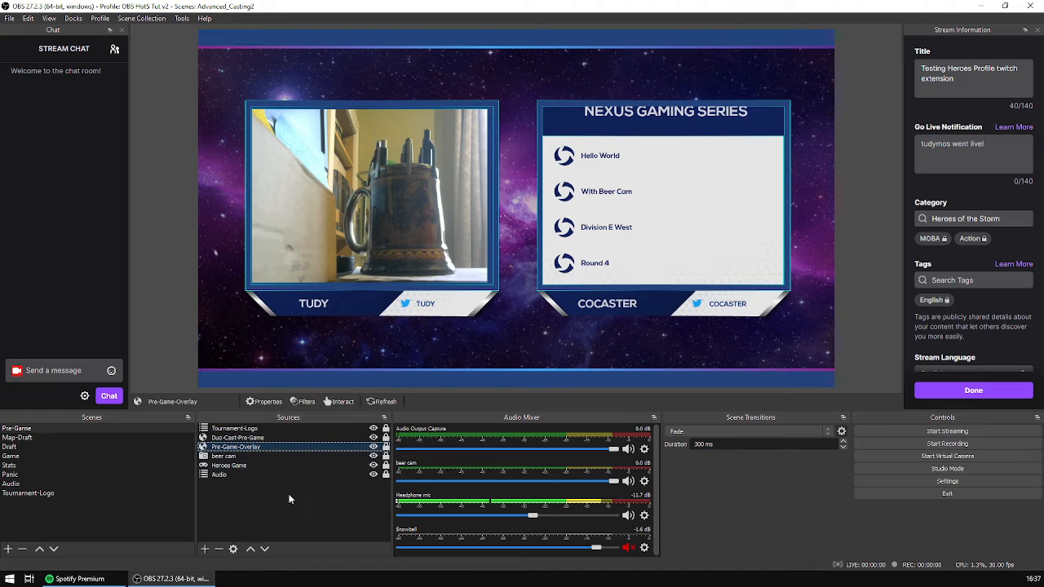
click(250, 550)
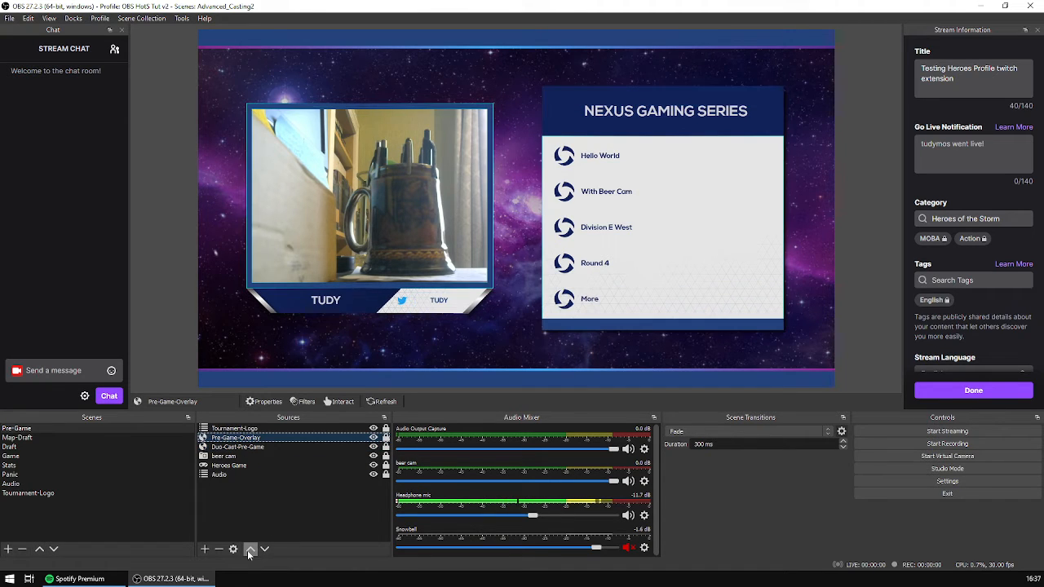
click(266, 449)
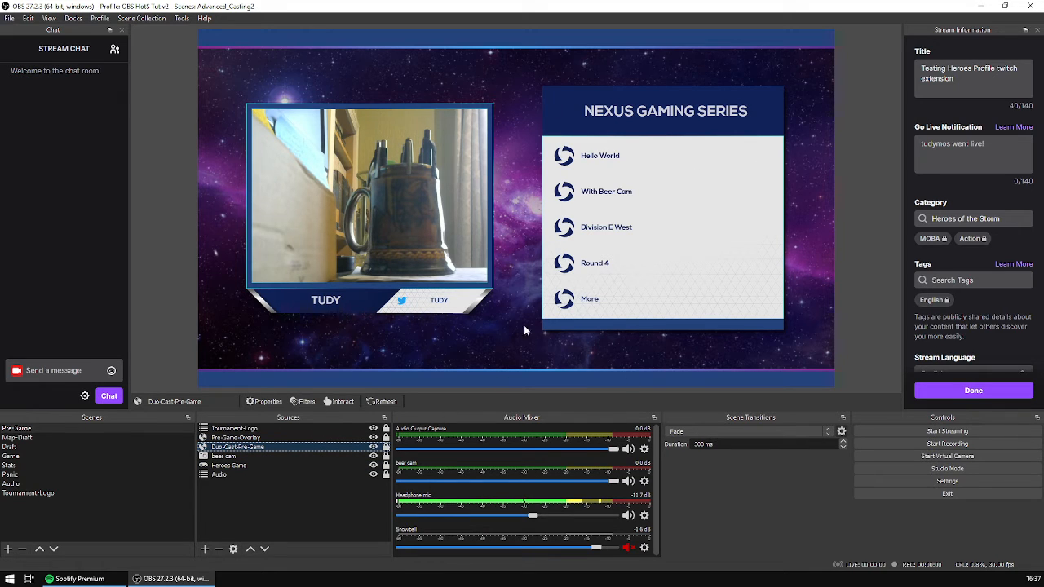
click(373, 438)
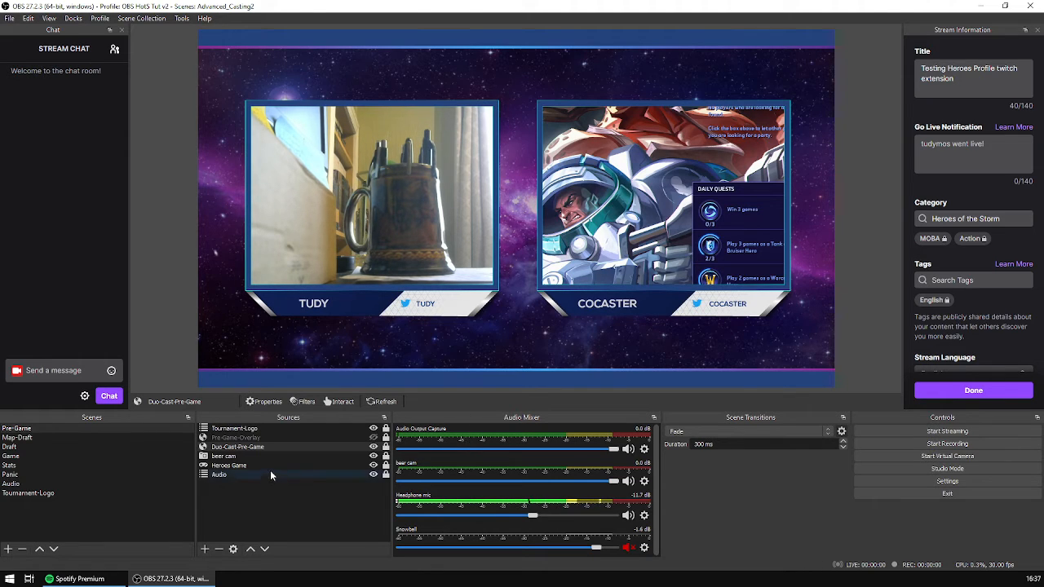
- Remove the Heroes Game source from the Pre-Game scene
click(242, 467)
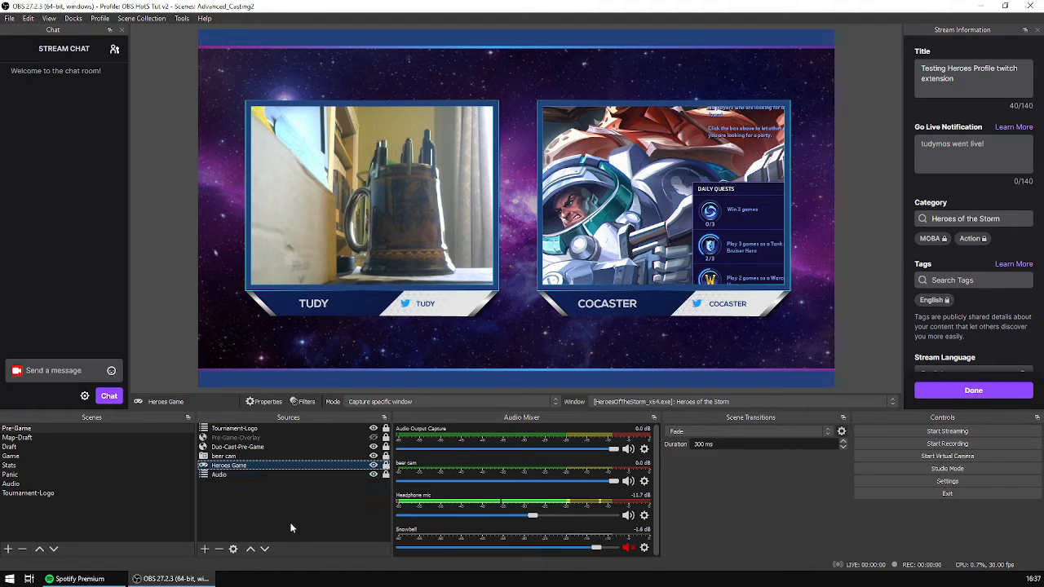
click(218, 550)
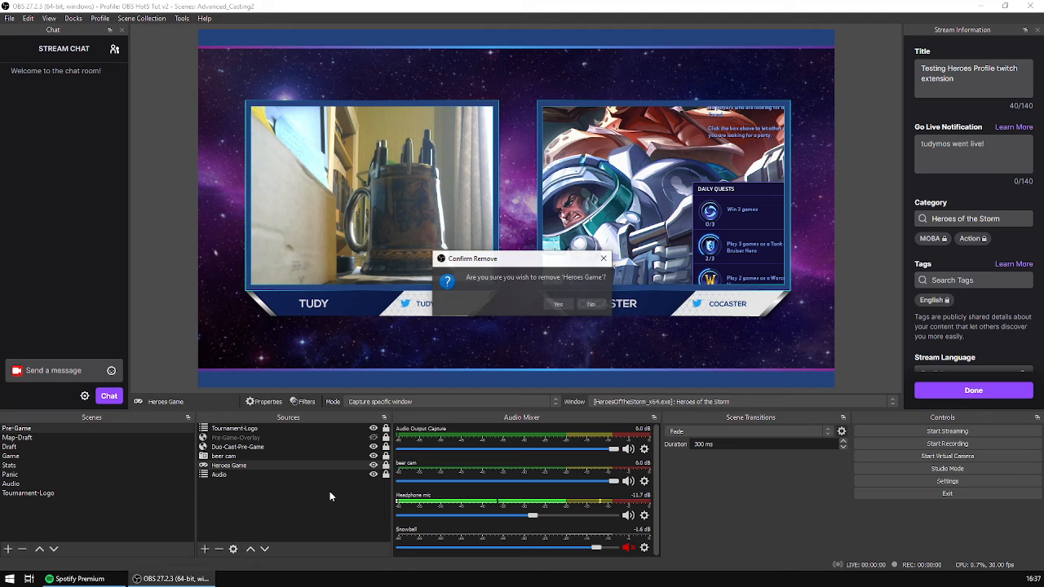
click(556, 303)
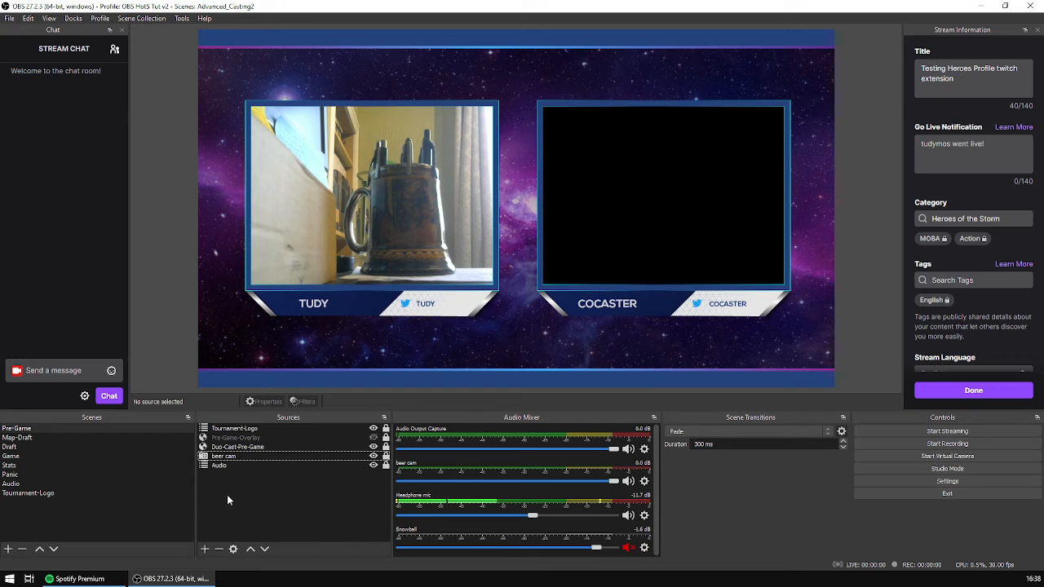
- Add a new Window Capture source named Duo-Cast-Cam to the Pre-Game scene
click(205, 550)
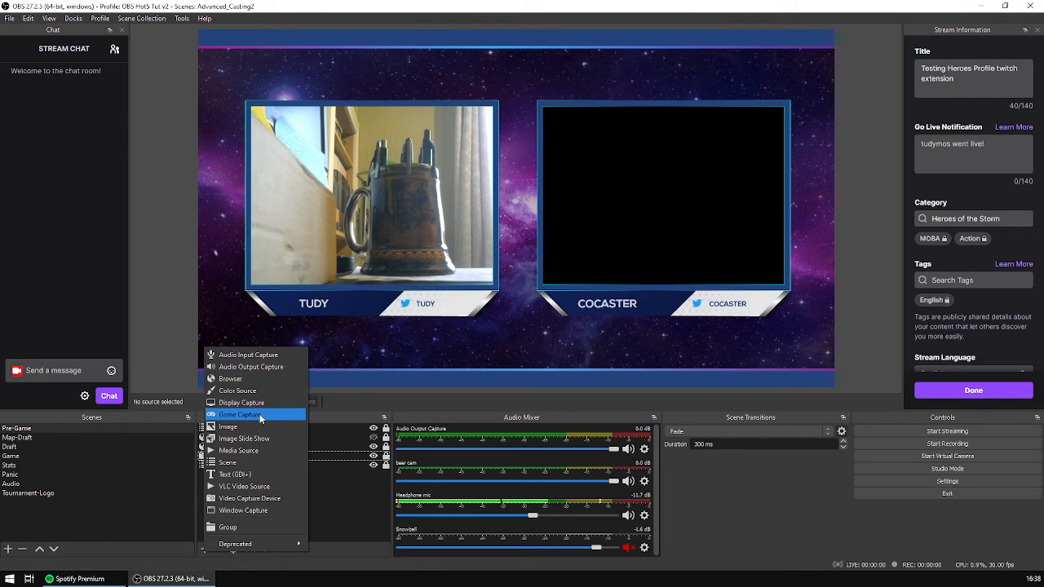
click(253, 510)
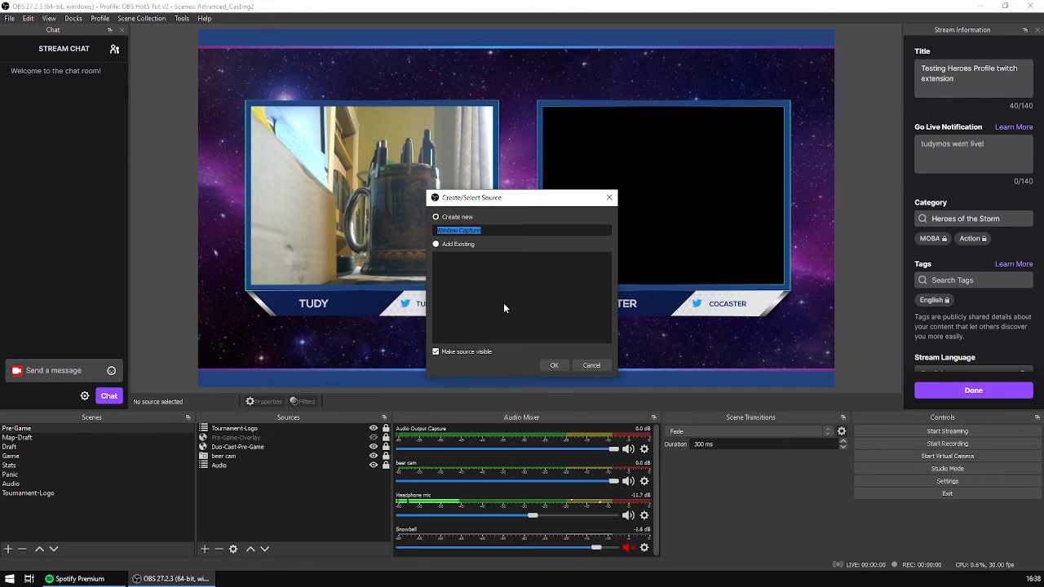
text(Duo)
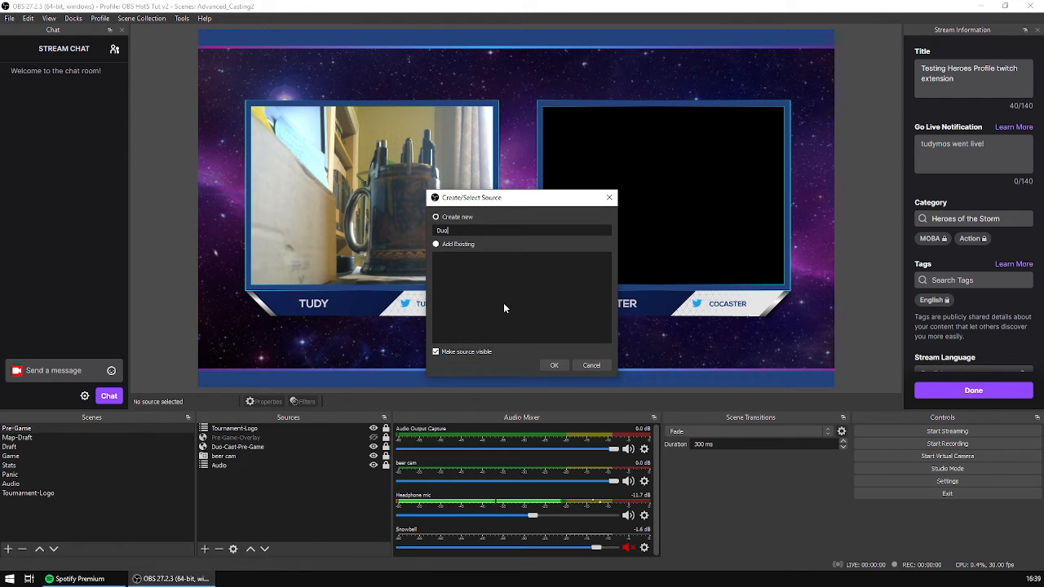
text(-Cast-Cam)
click(553, 366)
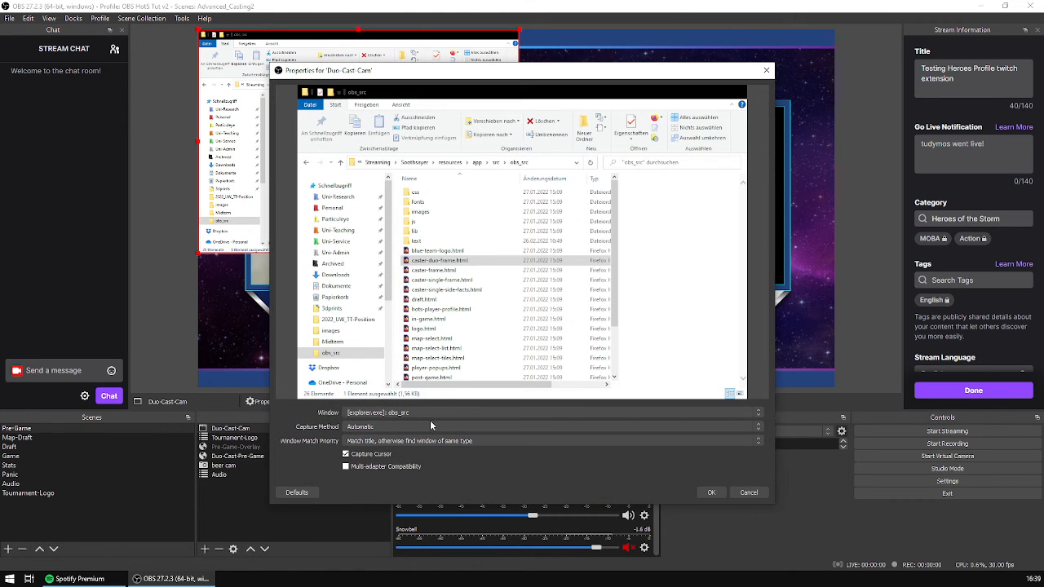
- Set Duo-Cast-Cam to capture the Cozy Winter YouTube window in Firefox with the Automatic method, and turn off cursor capture
click(455, 414)
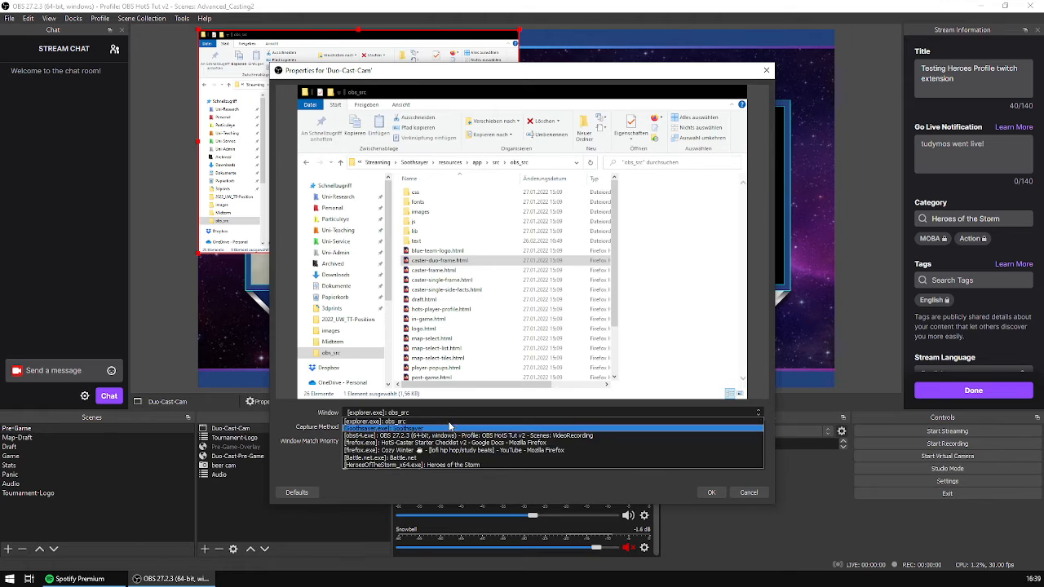
click(523, 451)
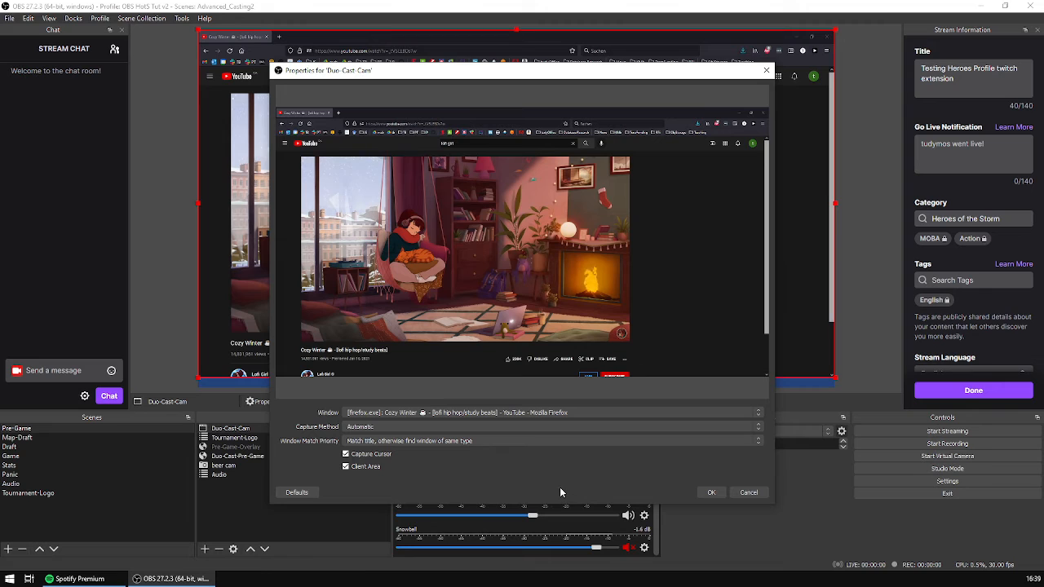
click(366, 456)
click(395, 425)
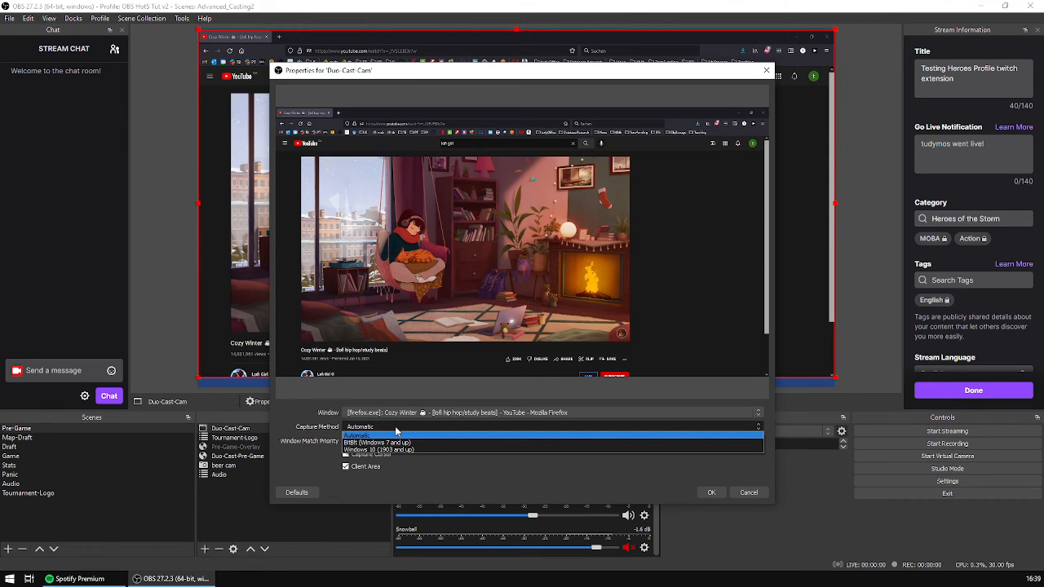
click(396, 430)
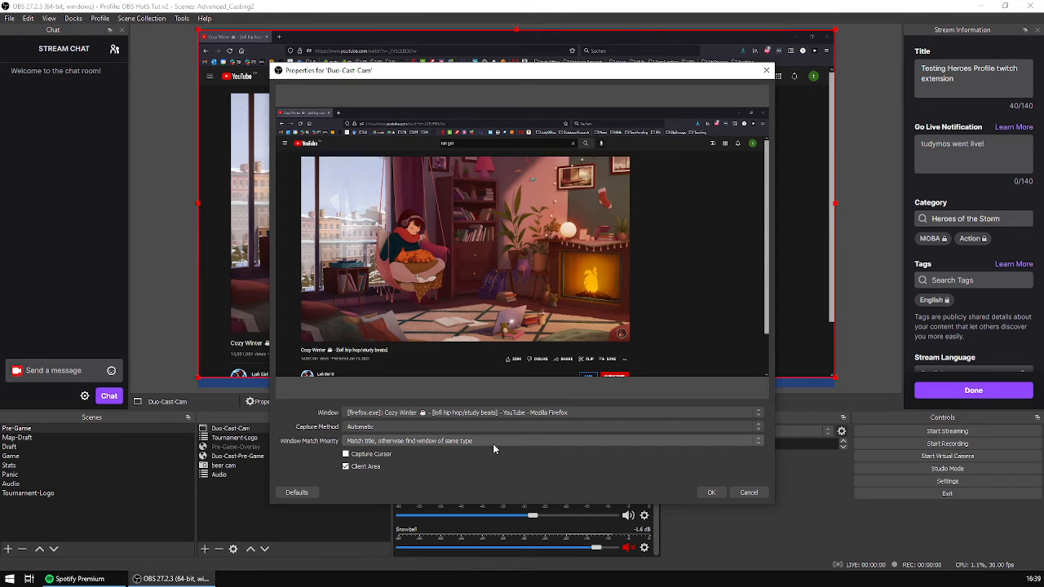
- Set the window match priority to "Window title must match" and apply the Duo-Cast-Cam properties
click(374, 443)
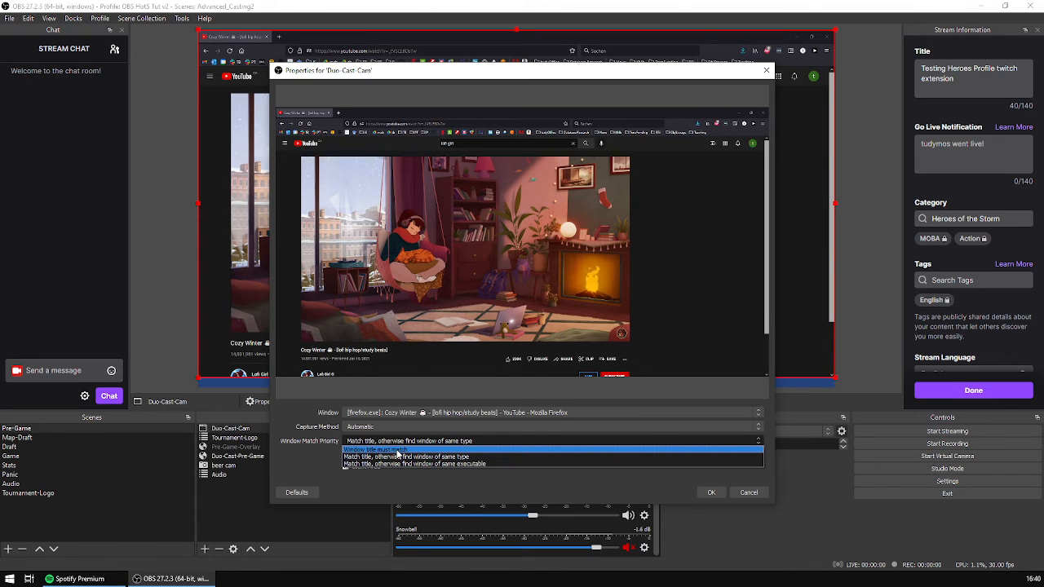
click(398, 450)
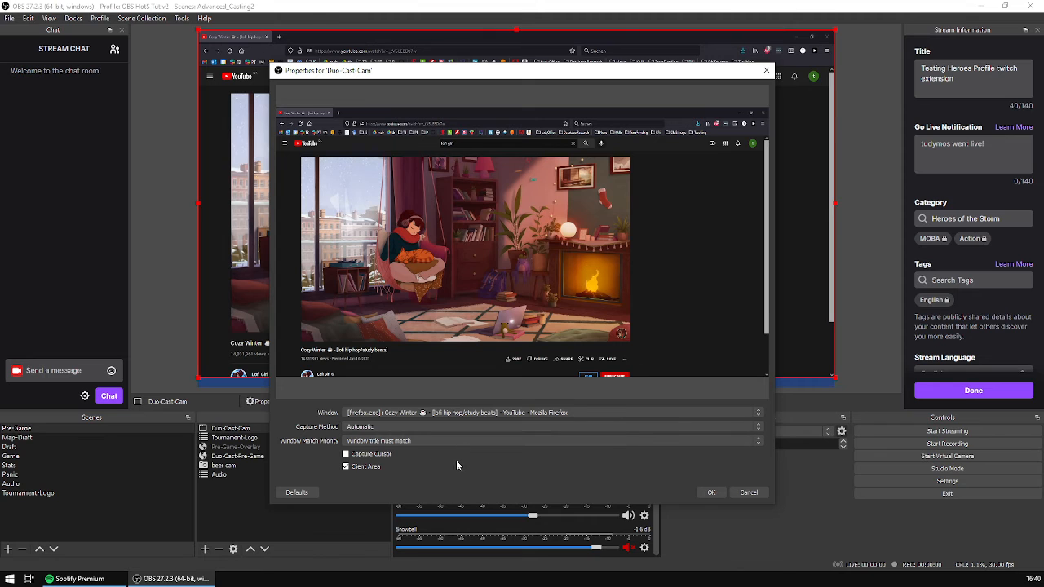
click(421, 441)
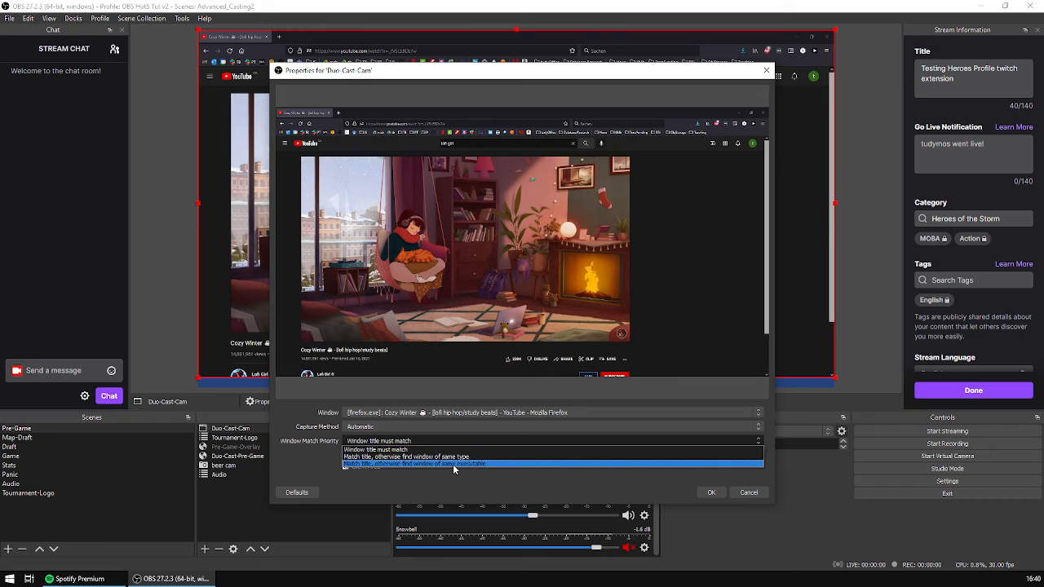
click(455, 450)
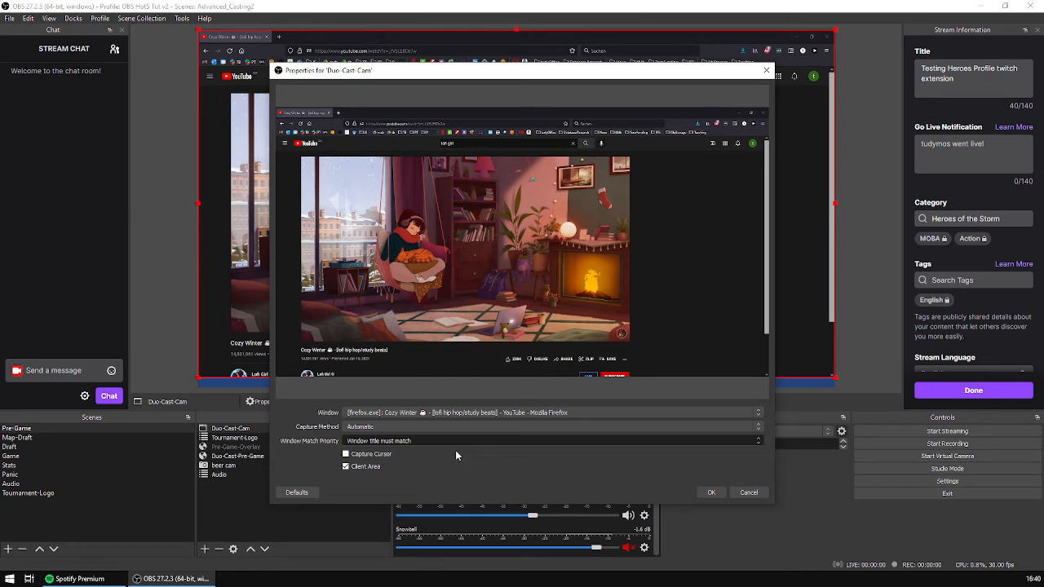
click(710, 493)
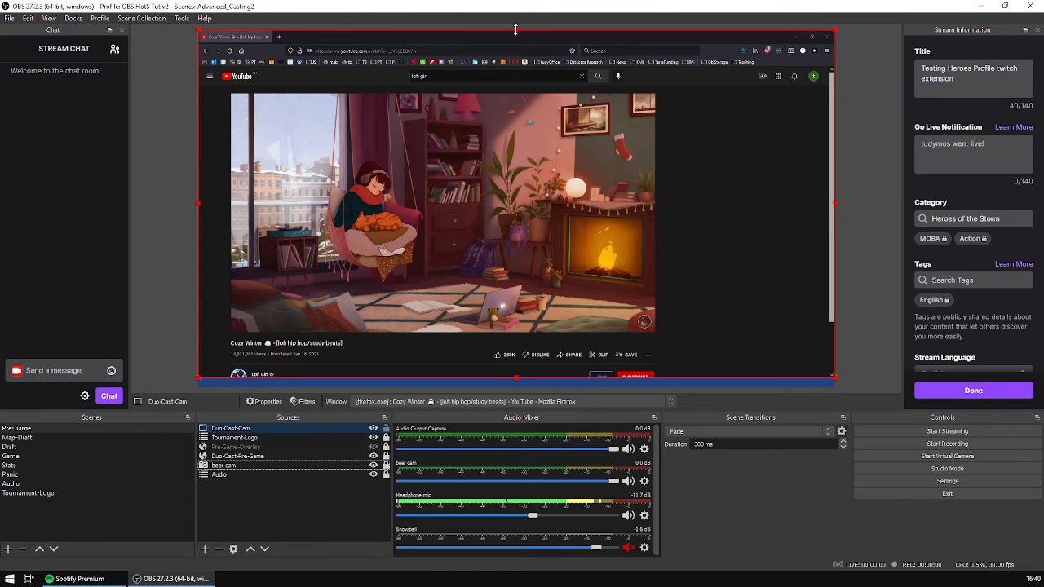
- Crop the Duo-Cast-Cam capture on all sides so that only the YouTube video picture is left
drag(516, 29, 521, 94)
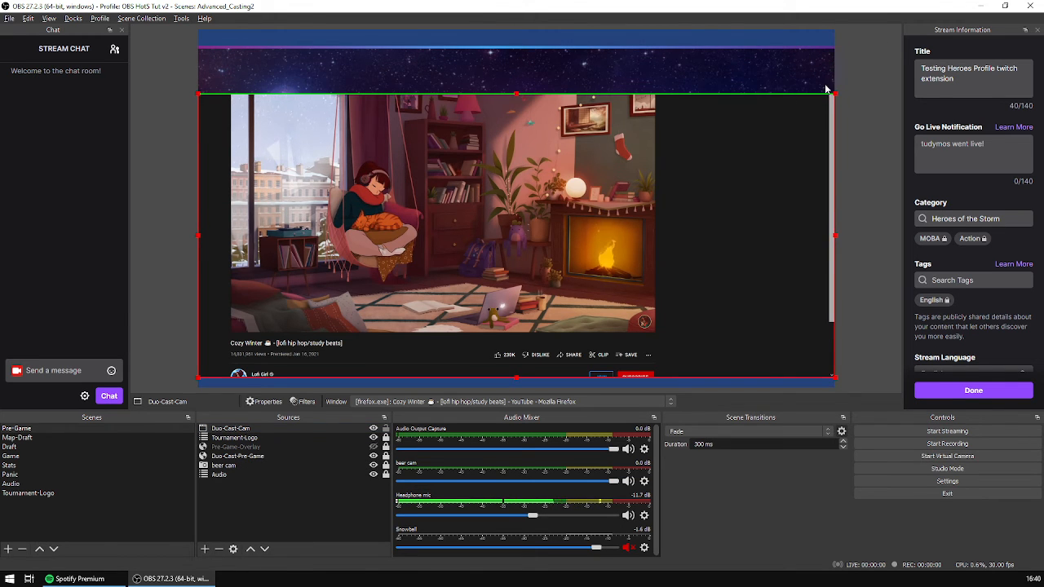
drag(830, 95, 658, 93)
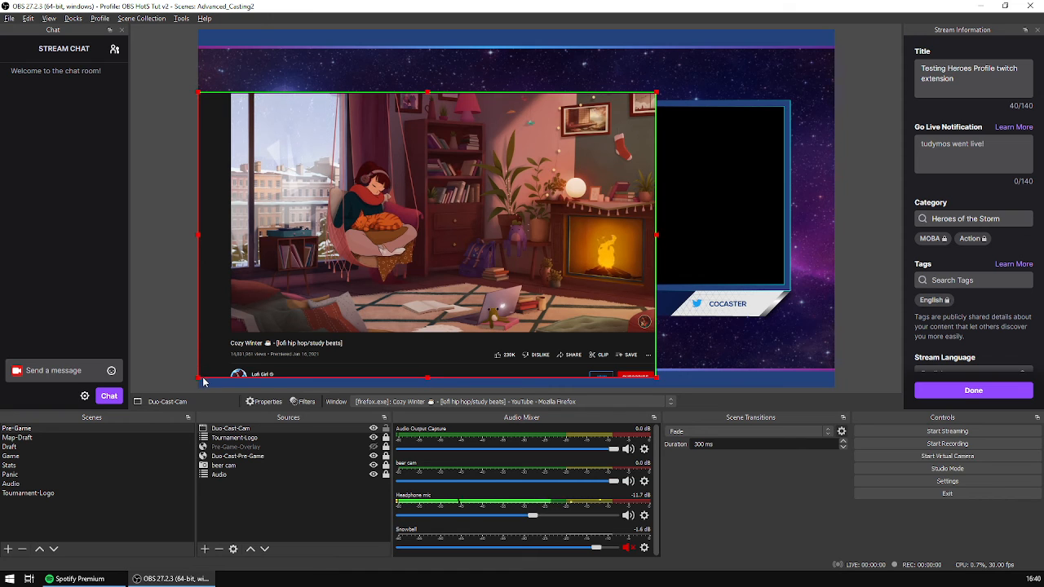
drag(198, 379, 231, 335)
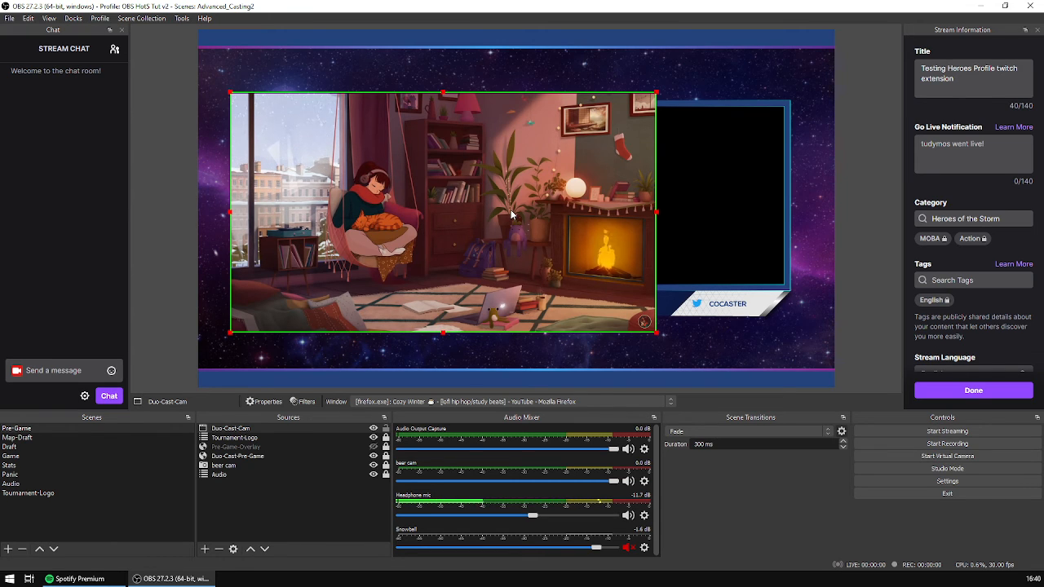
- Try moving the cropped Duo-Cast-Cam capture around the canvas, over the two caster frames
drag(397, 246, 683, 225)
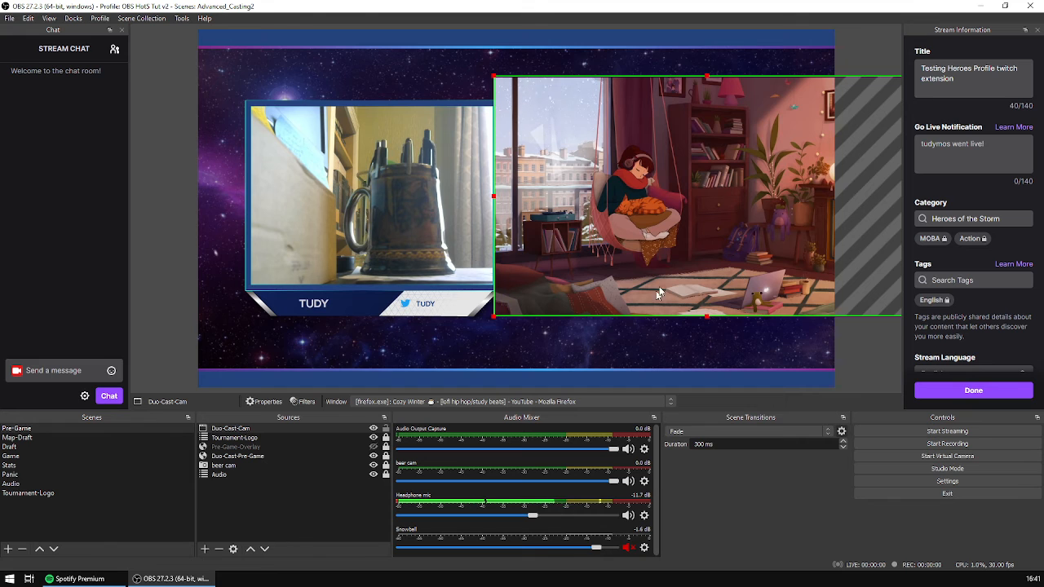
drag(653, 222, 323, 392)
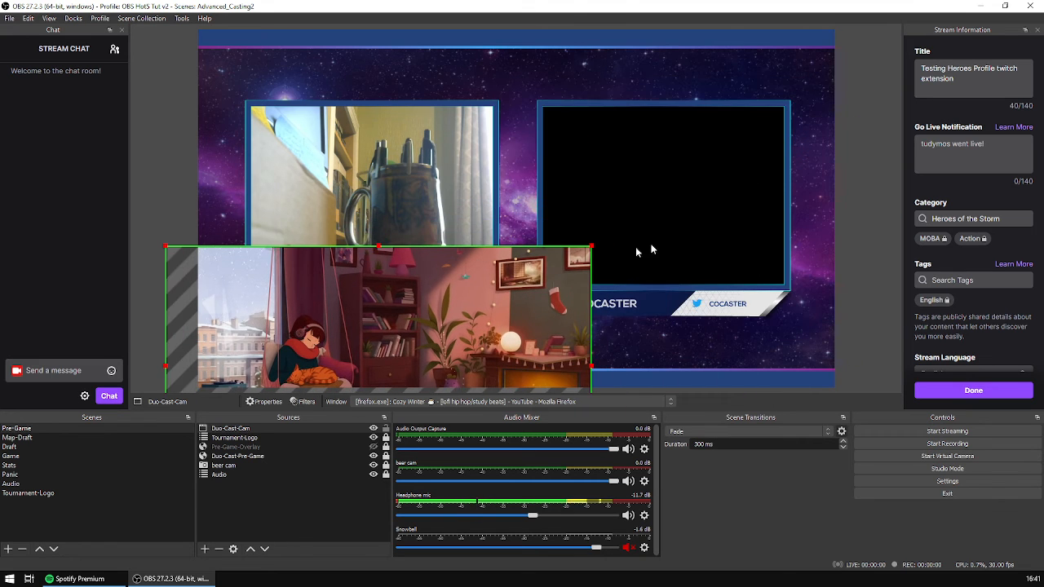
drag(363, 356, 563, 233)
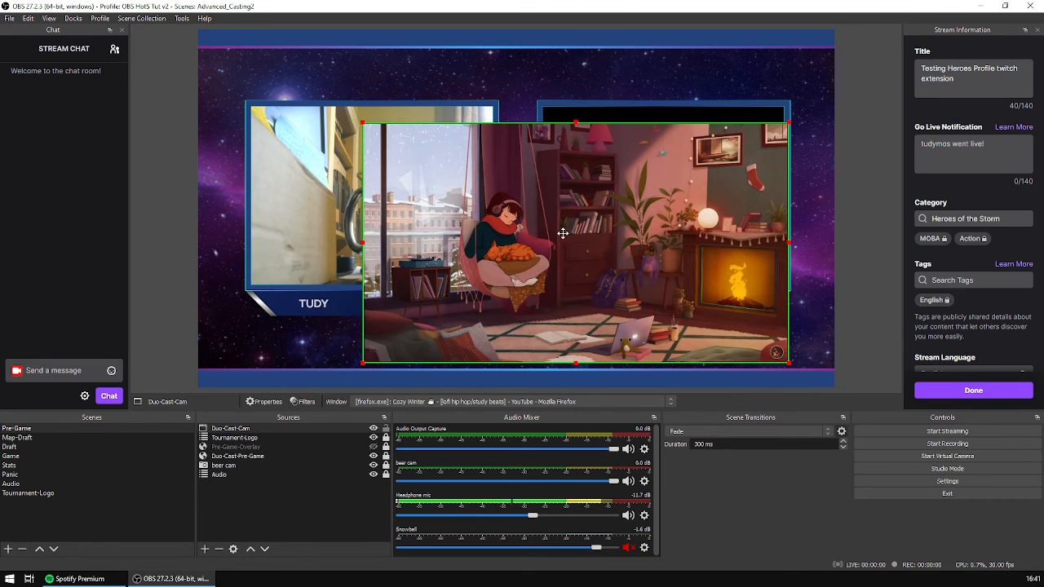
- Move Duo-Cast-Cam down the source order to sit directly beneath Duo-Cast-Pre-Game
click(253, 430)
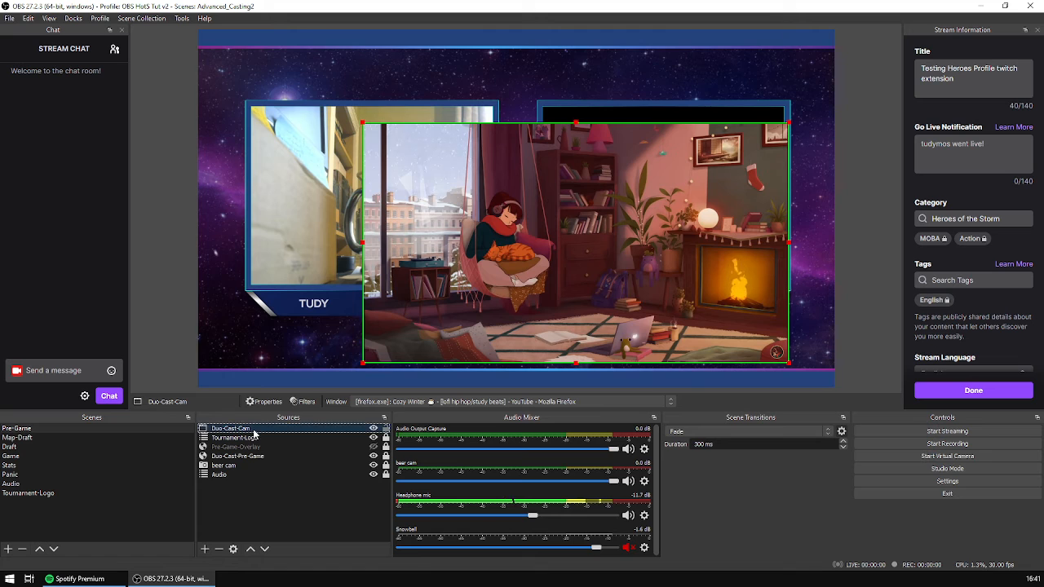
click(266, 550)
click(266, 549)
click(266, 550)
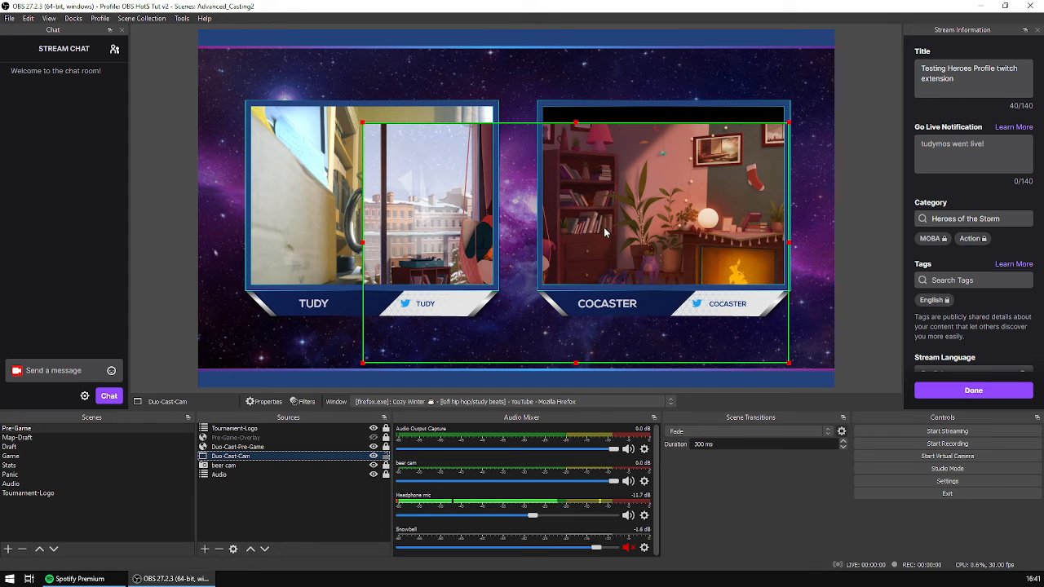
- Position the Duo-Cast-Cam capture behind the COCASTER frame so it fills the opening, and lock the source
drag(598, 237, 718, 179)
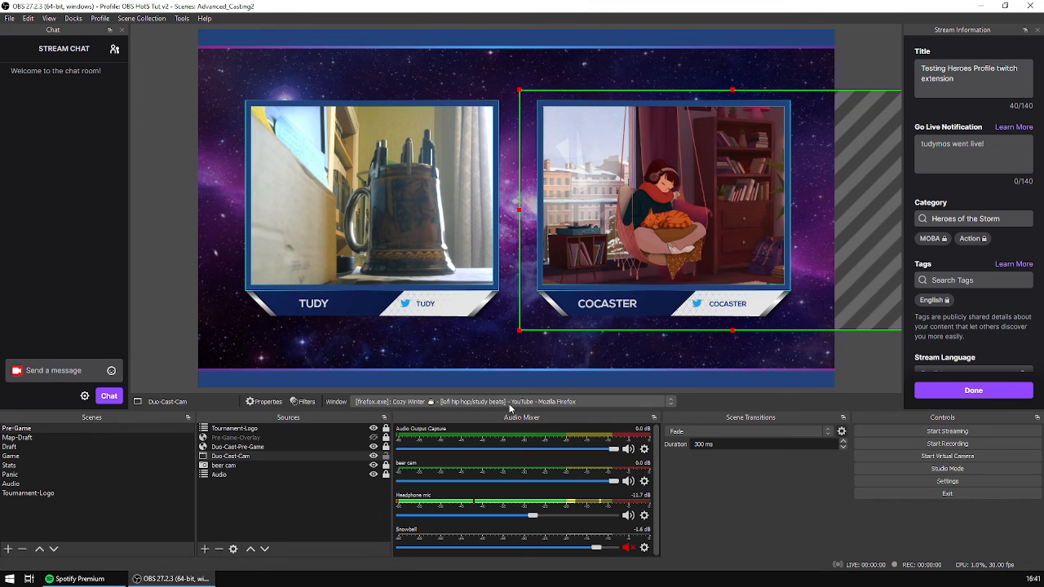
click(386, 457)
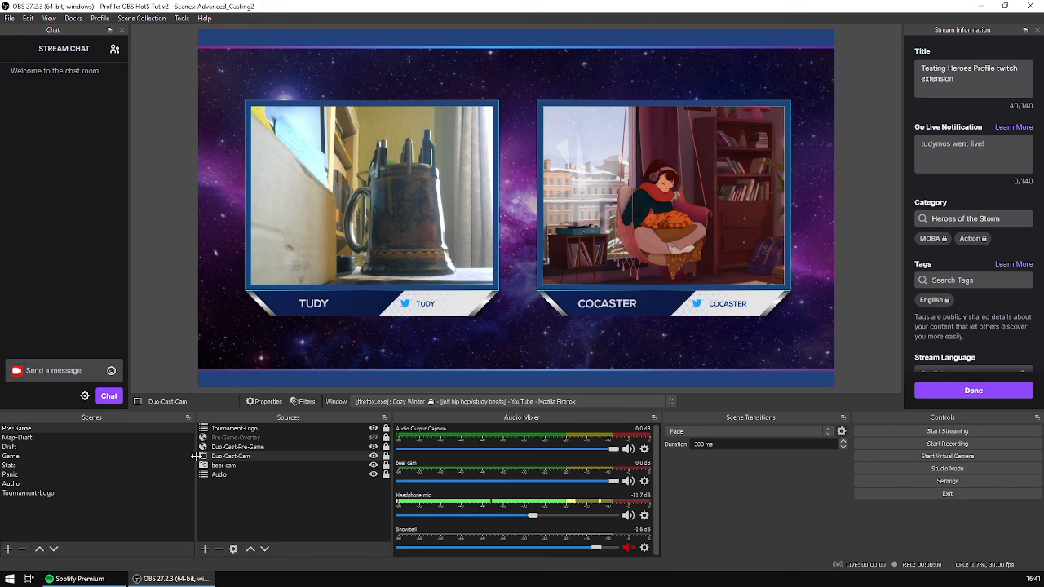
- Toggle the visibility of Pre-Game-Overlay on and off to compare the single-caster layout with the duo-caster layout, leaving it hidden
click(230, 457)
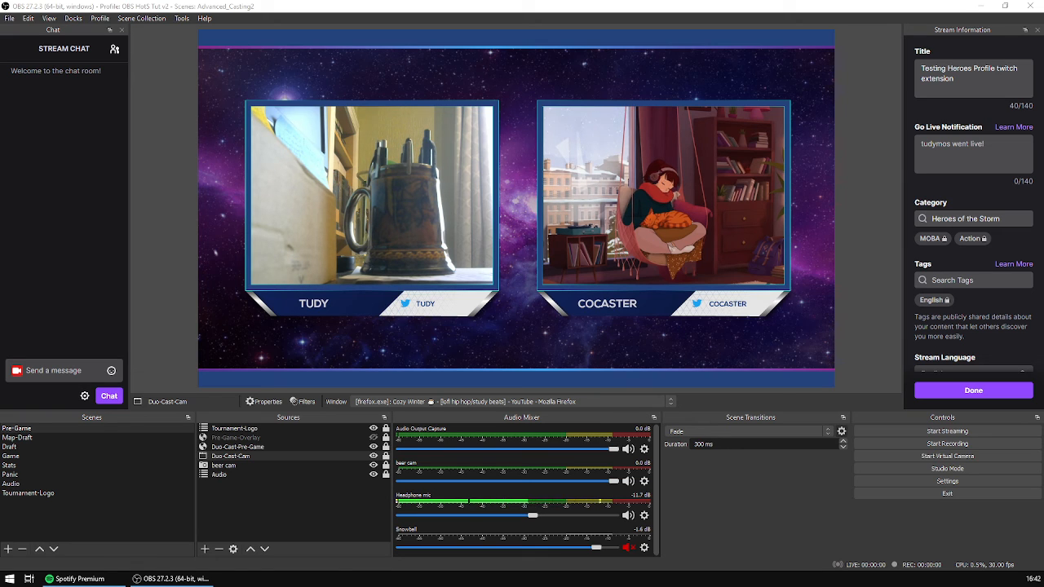
click(373, 438)
click(373, 438)
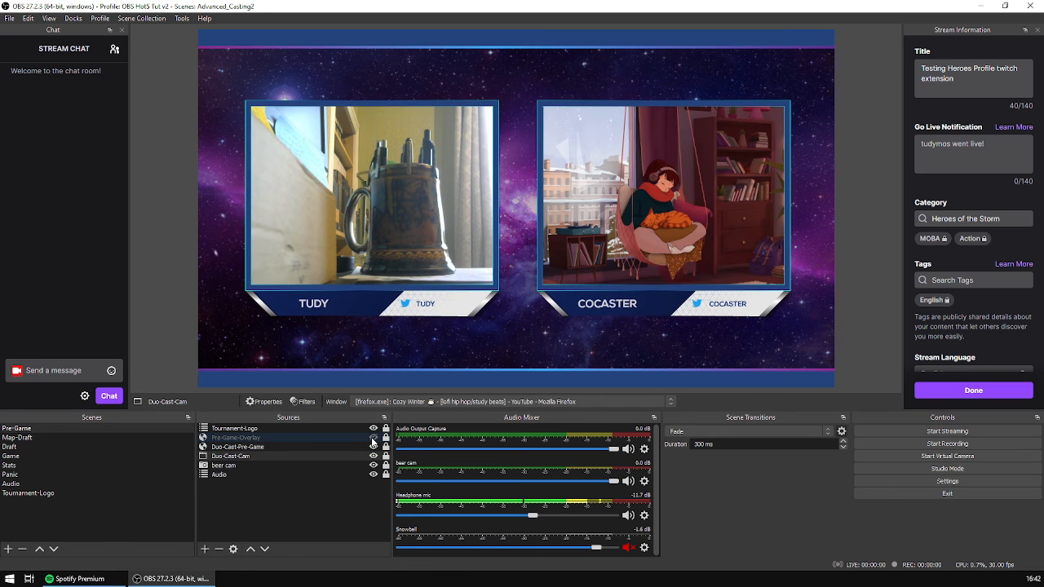
click(373, 438)
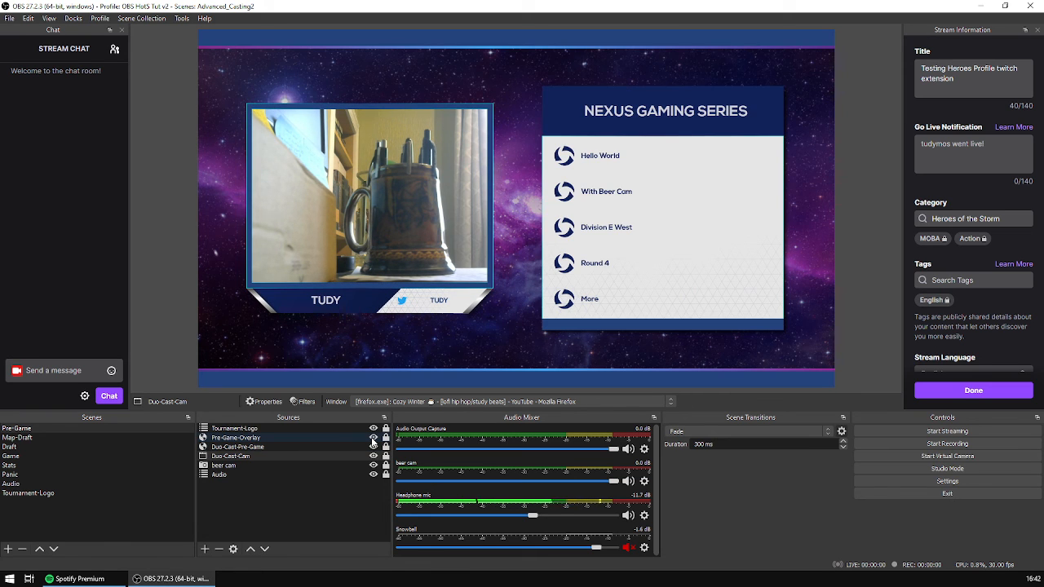
click(374, 438)
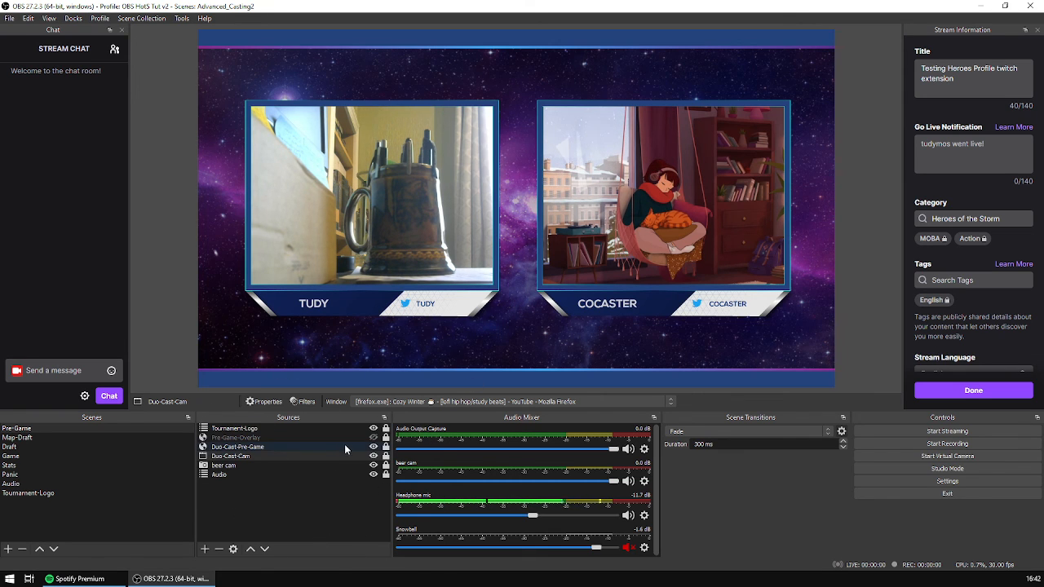
click(146, 20)
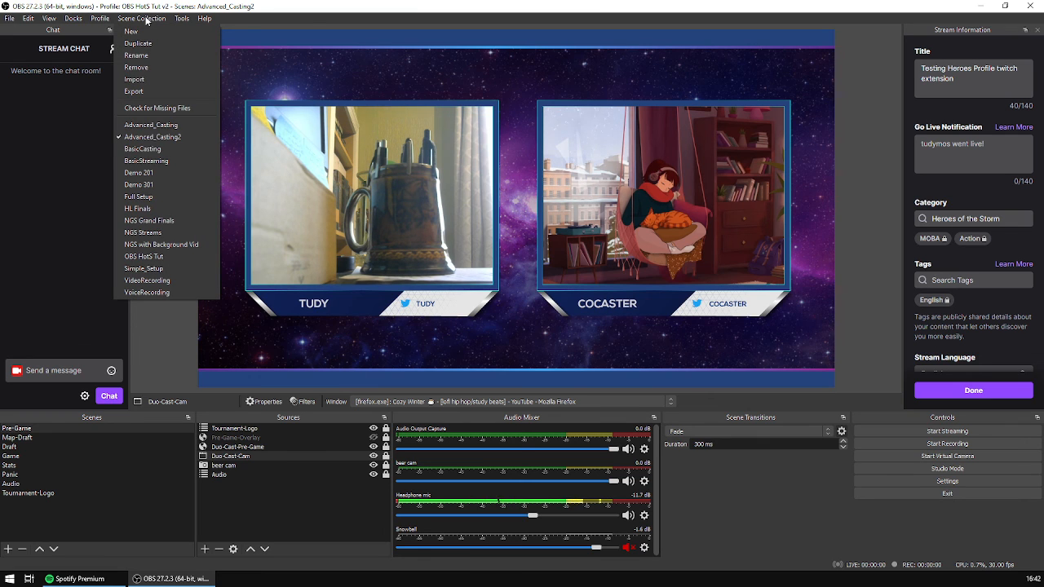
click(149, 19)
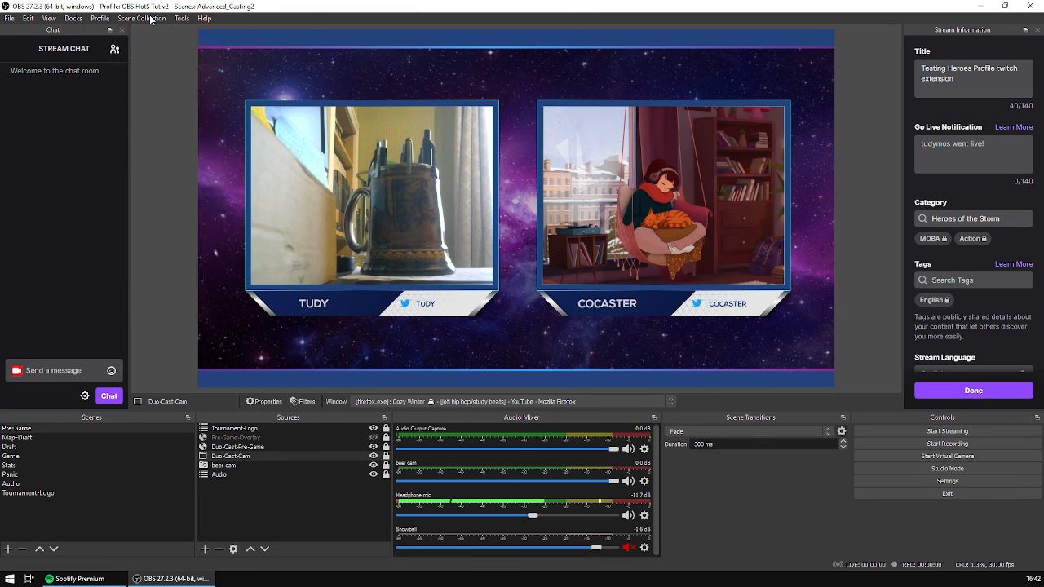